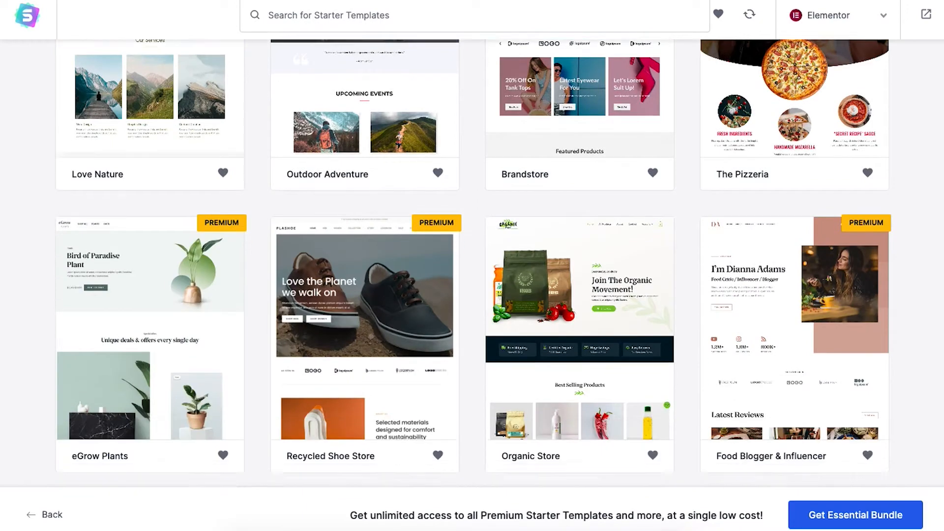
Browse the designs in the Elementor starter template gallery
scroll(405, 418, down, 6)
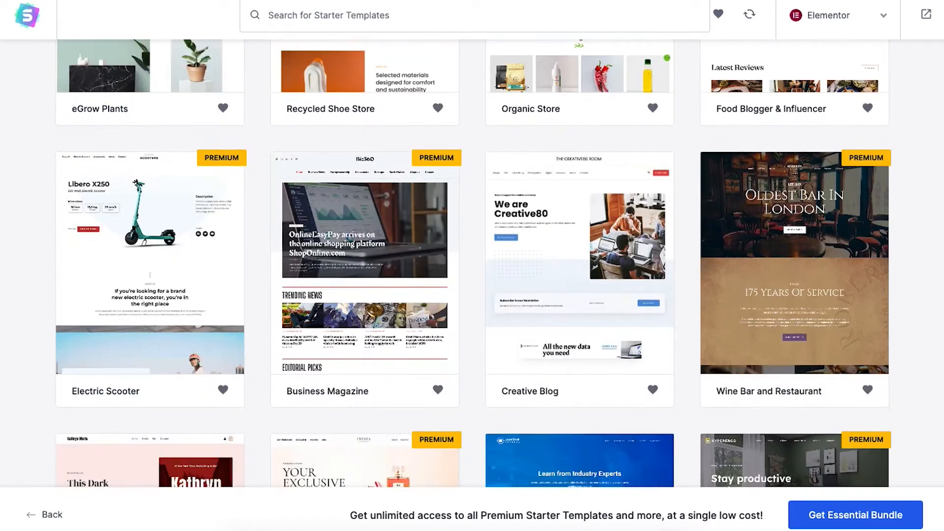
scroll(406, 418, down, 6)
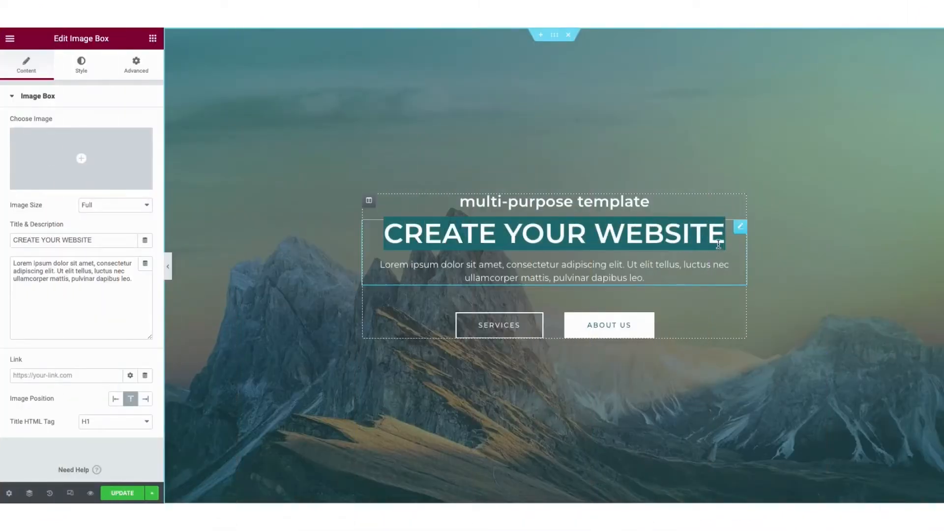
Replace the hero title with "MY DEMO SITE" and add Text Editor and Button widgets below the "amazing things for you" heading
text(MY DEMO SIT)
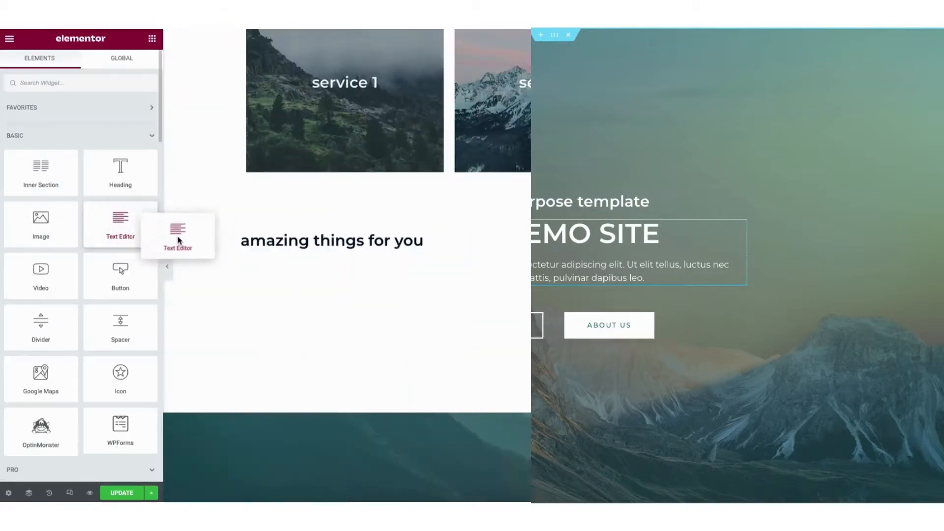
drag(182, 238, 289, 253)
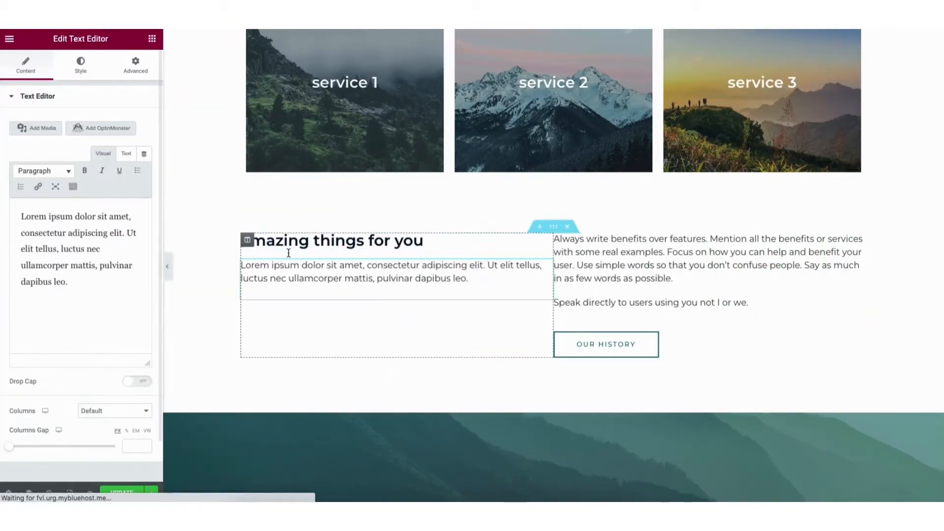
click(152, 39)
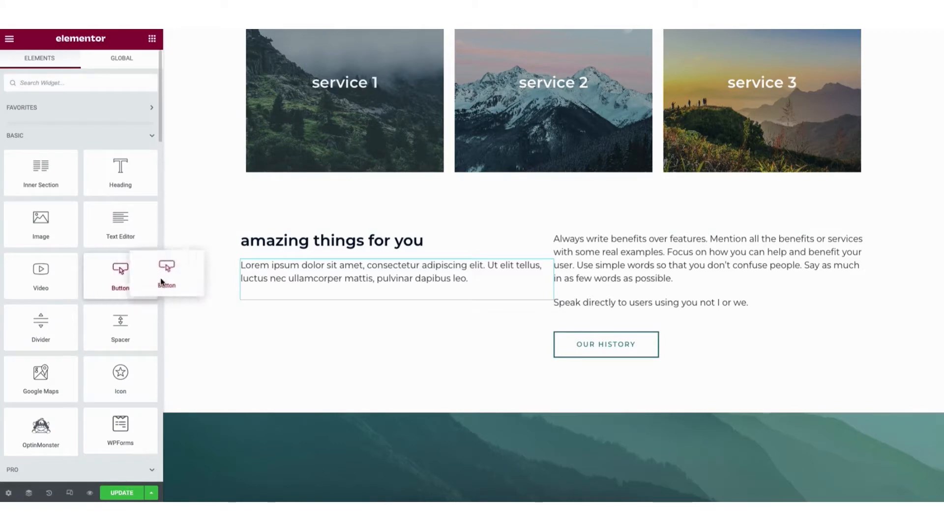
drag(302, 302, 302, 302)
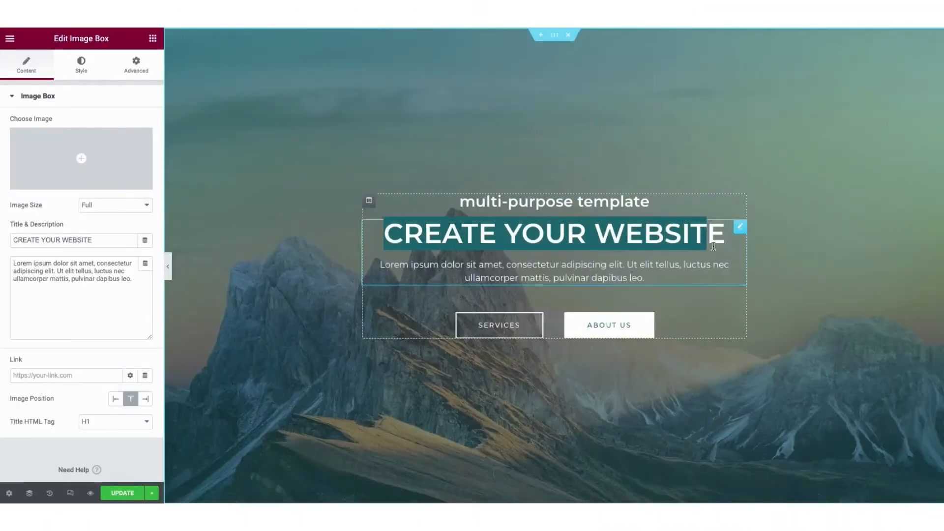
Retitle the "CREATE YOUR WEBSITE" banner as "MY DEMO SITE" and place a Text Editor widget under the "amazing things for you" heading
text(Y DE)
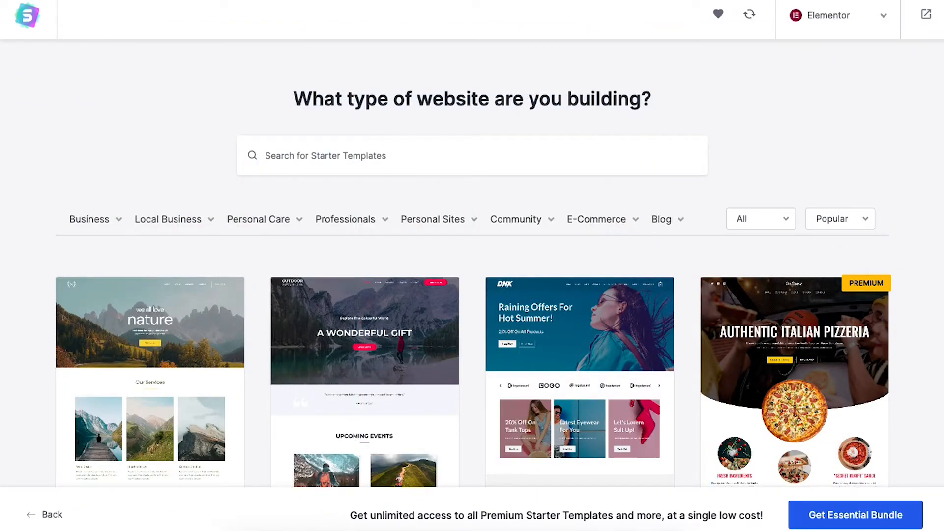
scroll(473, 265, down, 5)
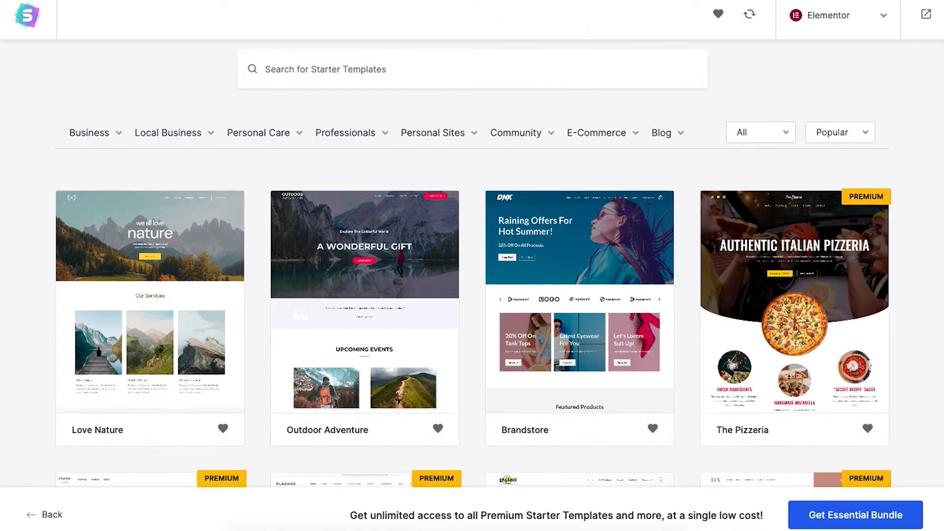
scroll(472, 266, down, 2)
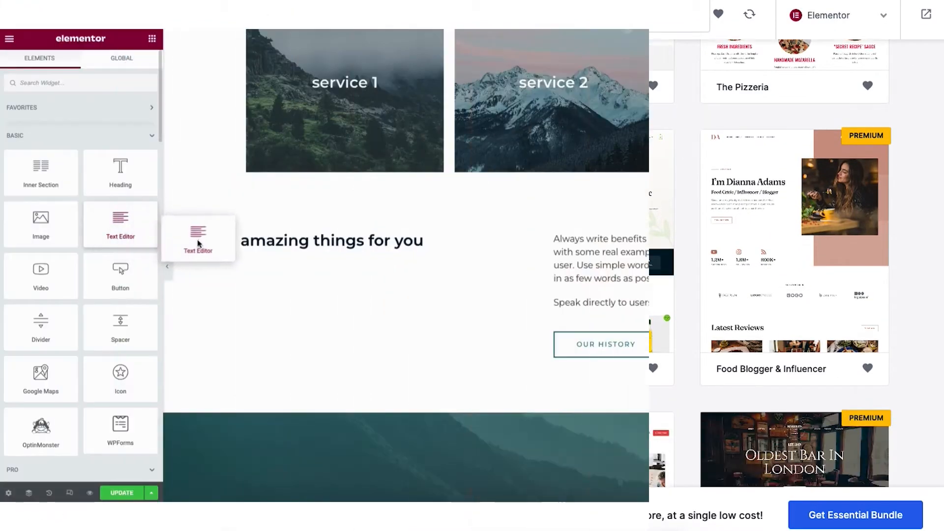
drag(197, 241, 288, 252)
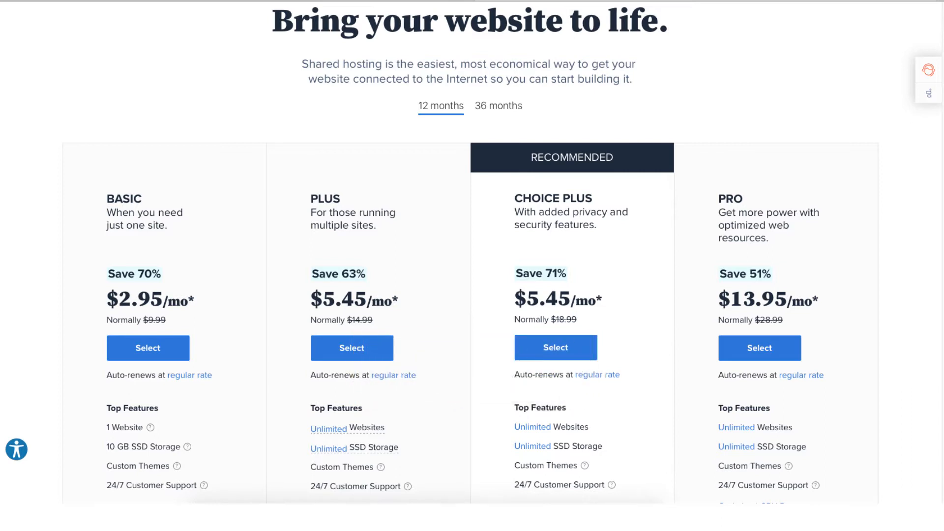
Compare the shared hosting plan prices for the 36-month and 12-month terms
click(499, 106)
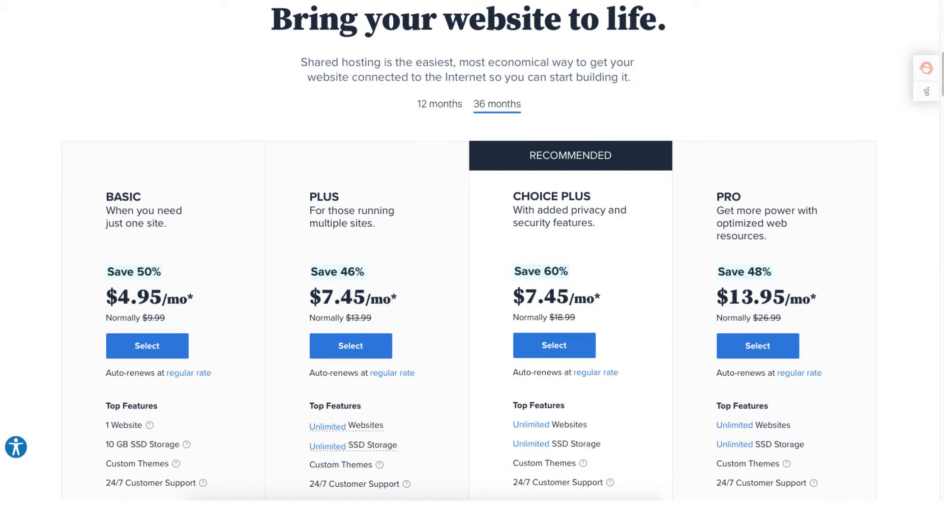
click(439, 104)
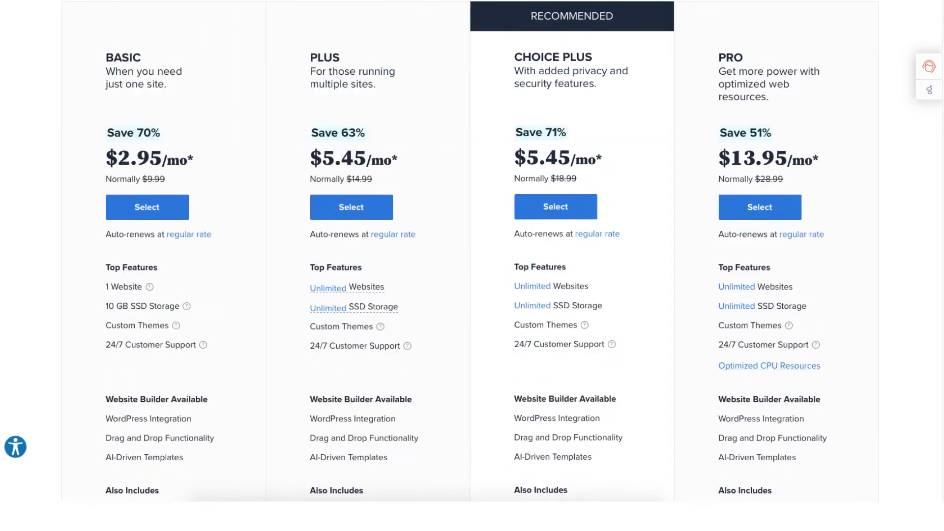
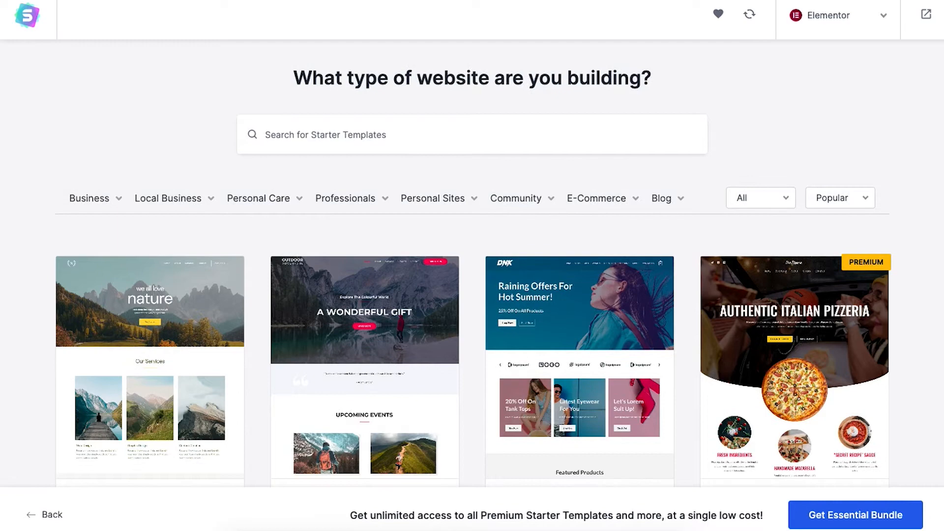
Look through the popular Elementor starter templates, from Love Nature down past the Organic Store row
scroll(473, 265, down, 5)
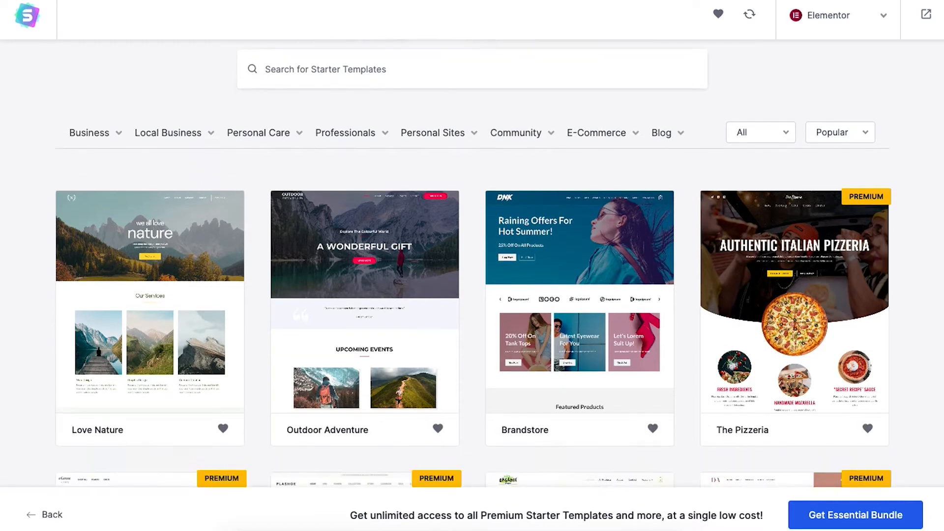
scroll(474, 279, down, 5)
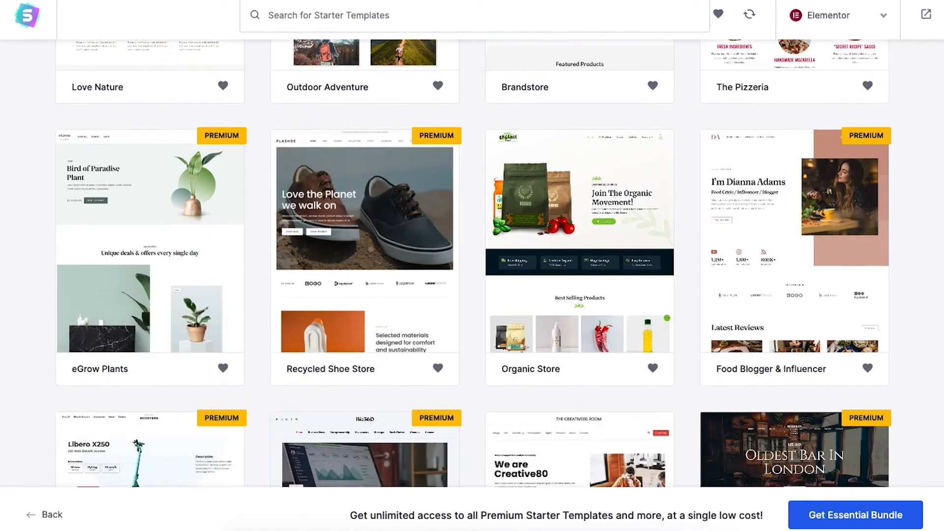
scroll(474, 265, down, 6)
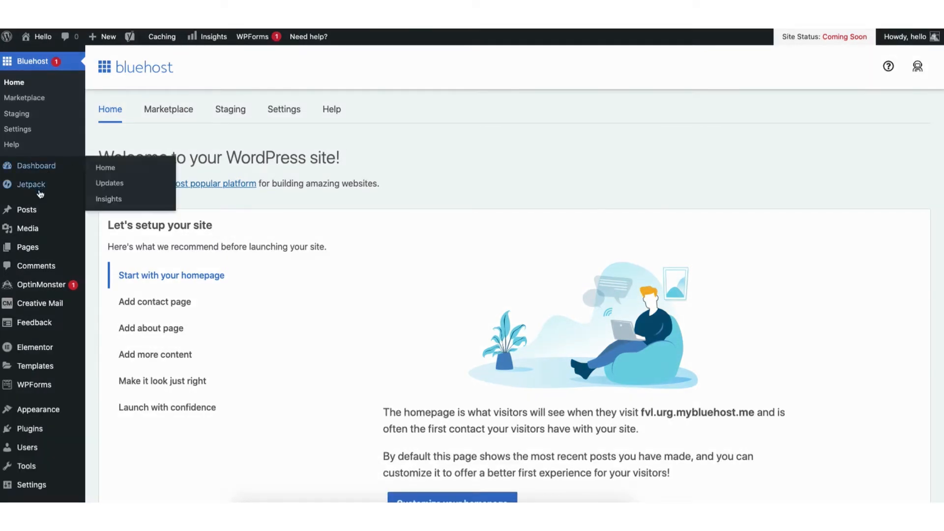
Open the catalogue for adding a new WordPress theme and look through the popular themes
mouse_move(28, 413)
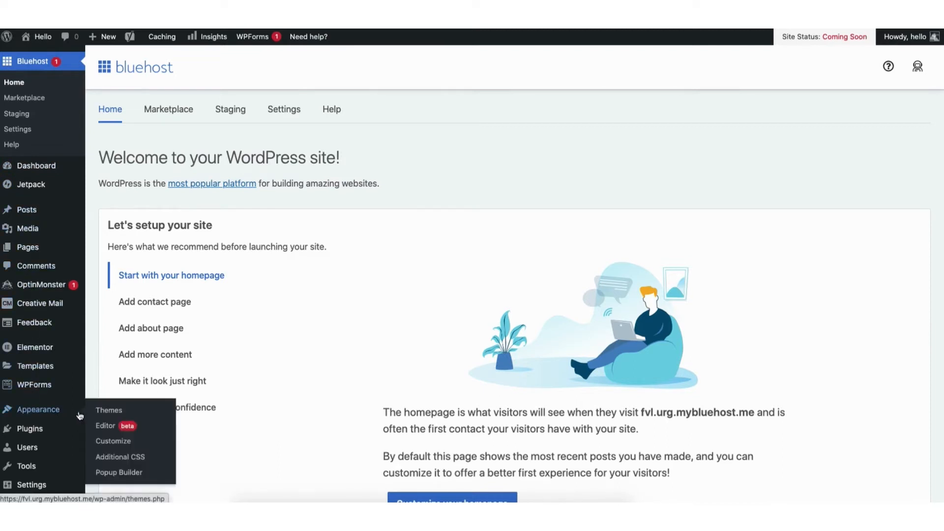
click(109, 413)
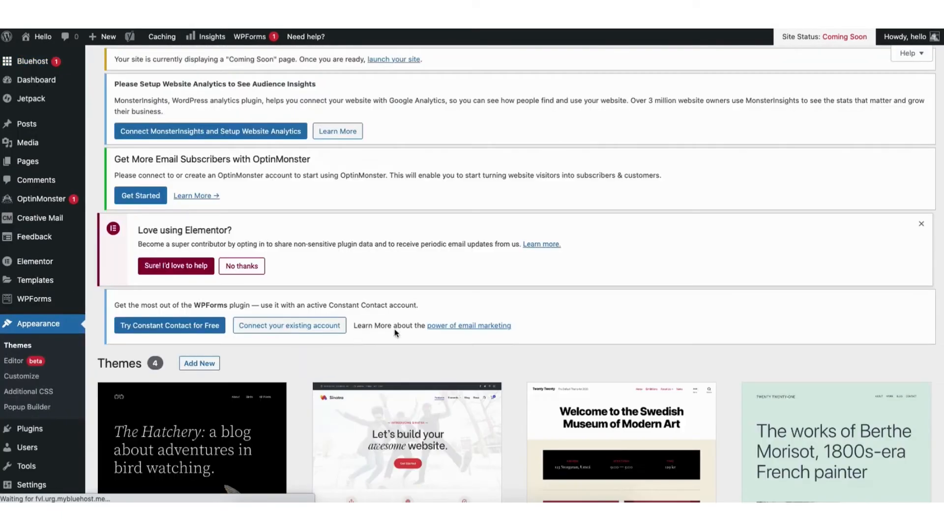
scroll(667, 355, down, 7)
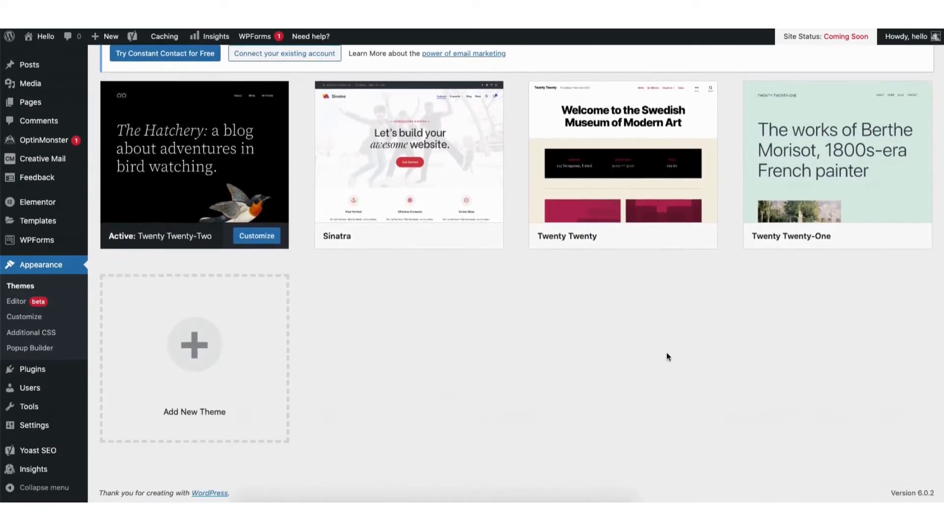
click(187, 363)
scroll(516, 274, down, 7)
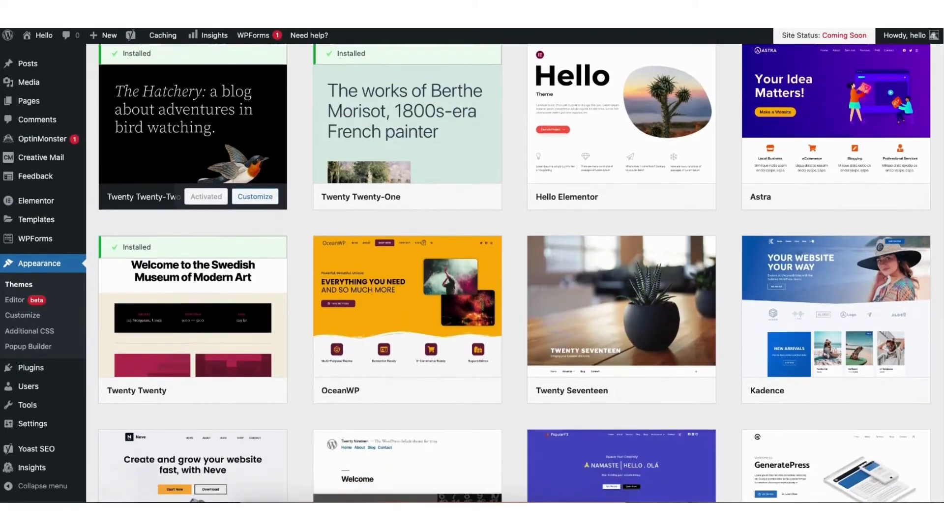
scroll(515, 273, down, 6)
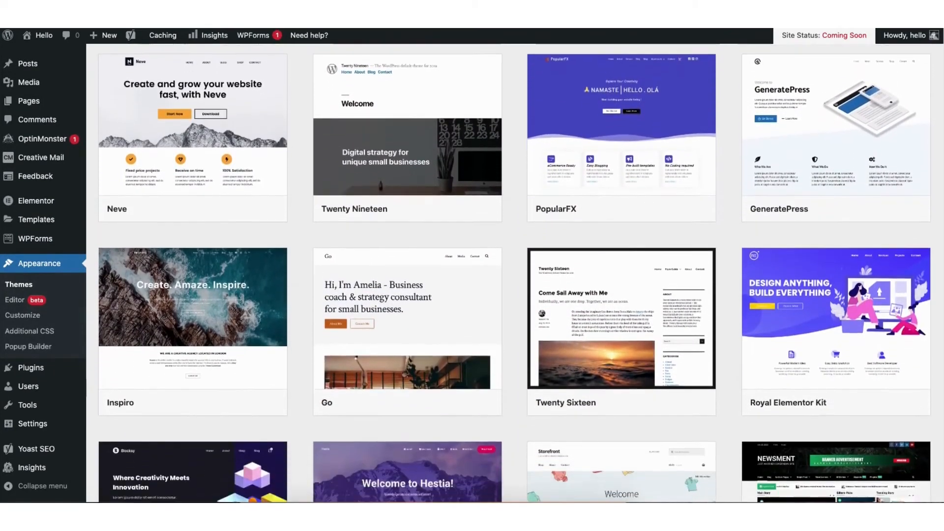
scroll(516, 274, down, 7)
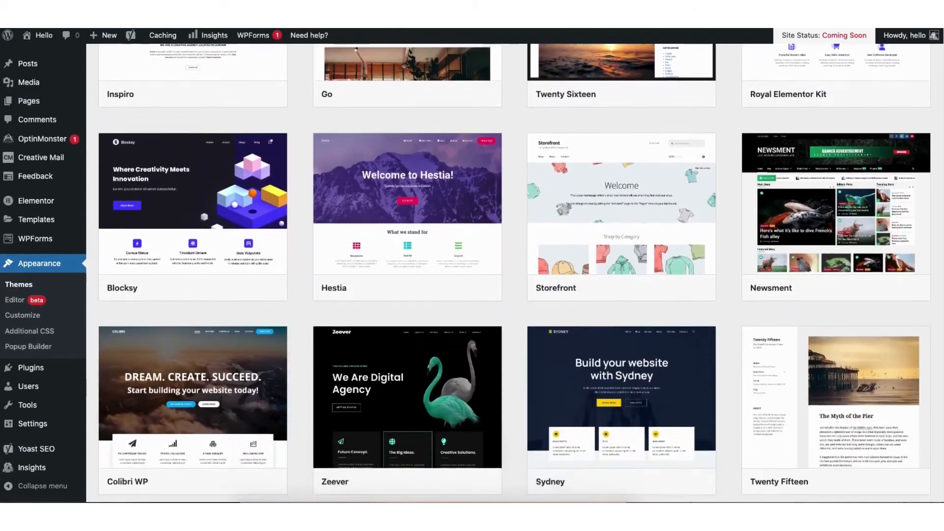
scroll(515, 273, down, 2)
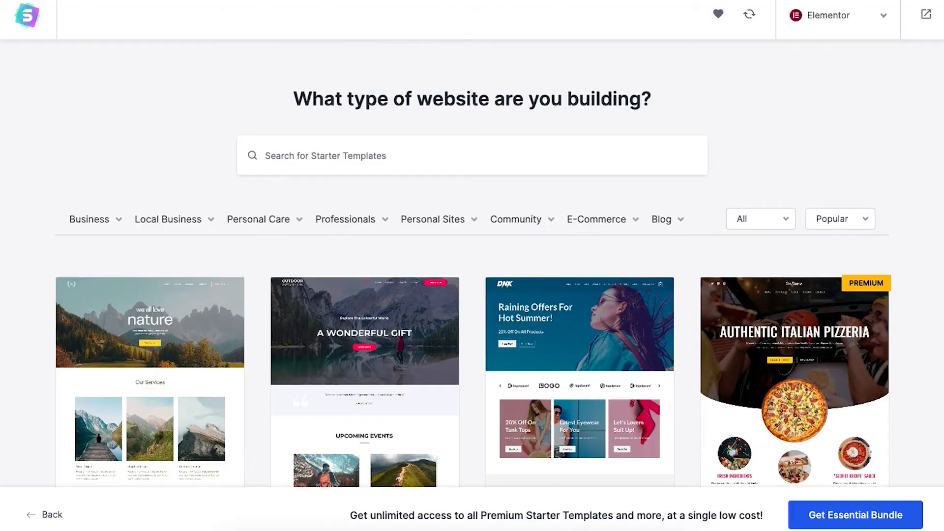
View the first rows of starter templates and select the whole "CREATE YOUR WEBSITE" title in the hero image box
scroll(473, 264, down, 6)
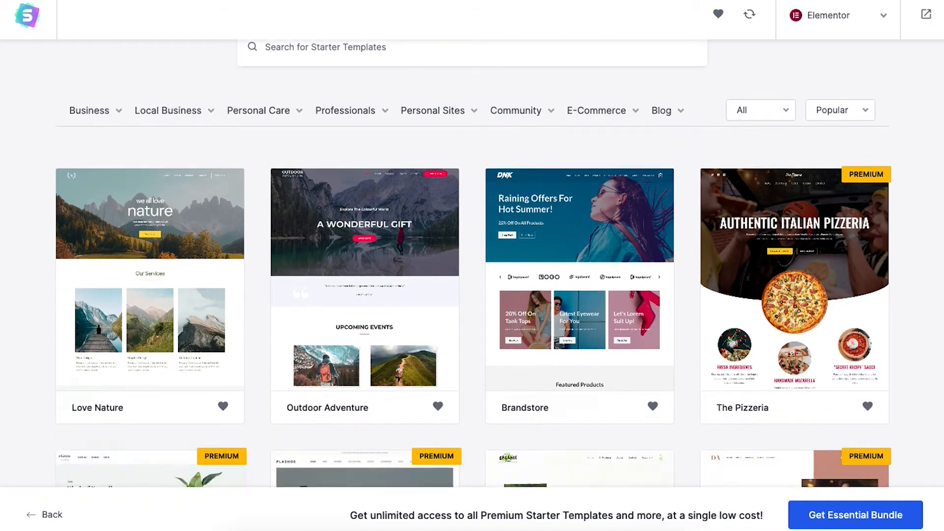
scroll(474, 265, down, 3)
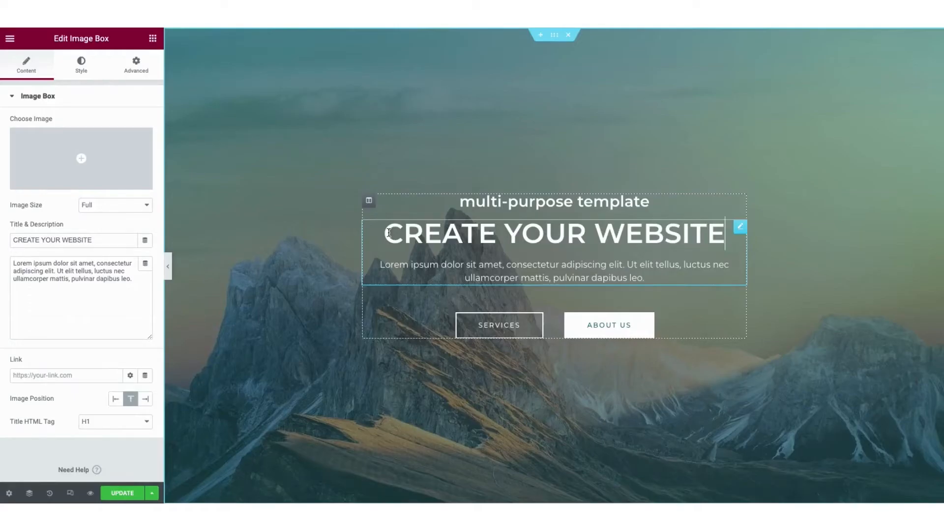
drag(384, 233, 722, 246)
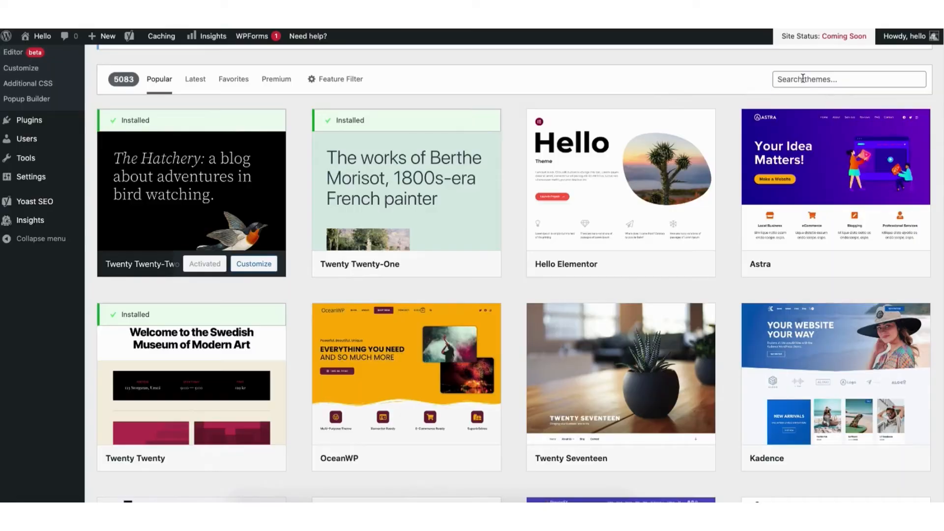
Find the Astra theme by searching for "astra", and install and activate it
click(803, 79)
text(astra)
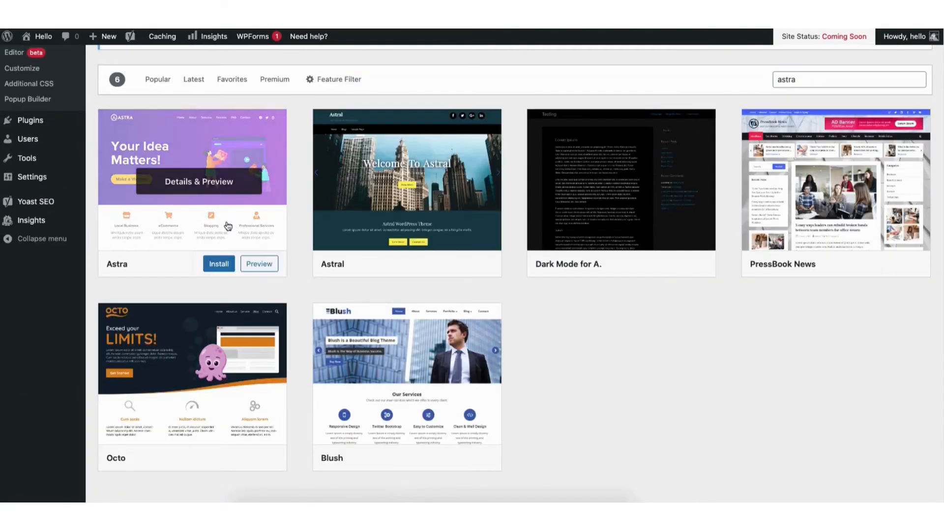
click(215, 263)
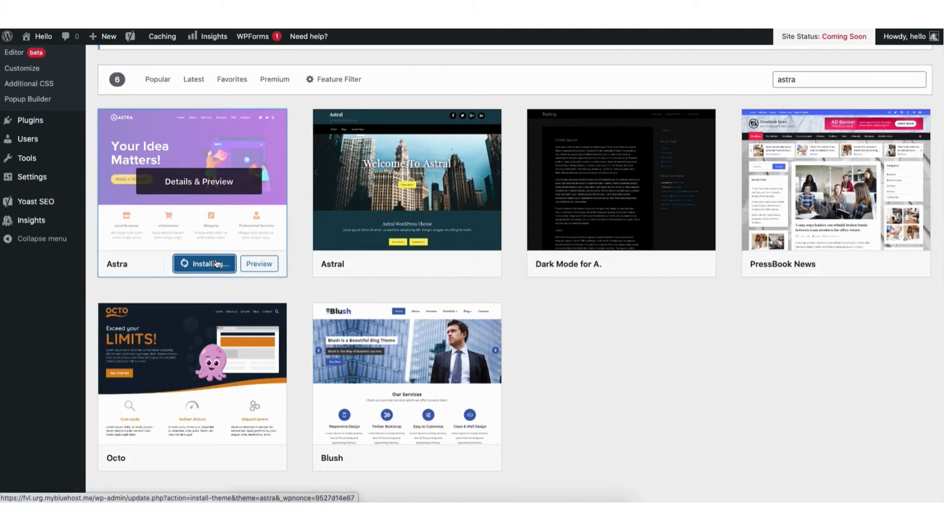
click(200, 265)
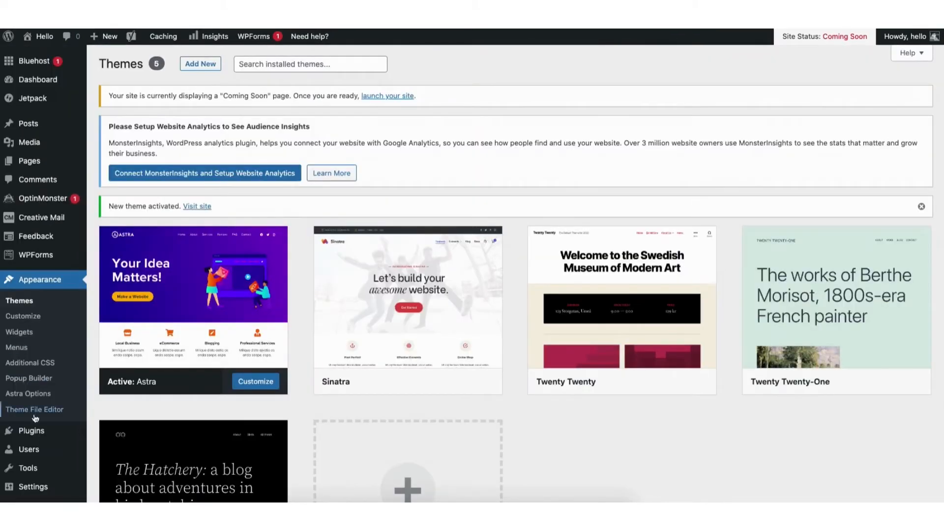
Search the new plugins for "starter templates", and install and activate Starter Templates by Brainstorm Force
mouse_move(33, 433)
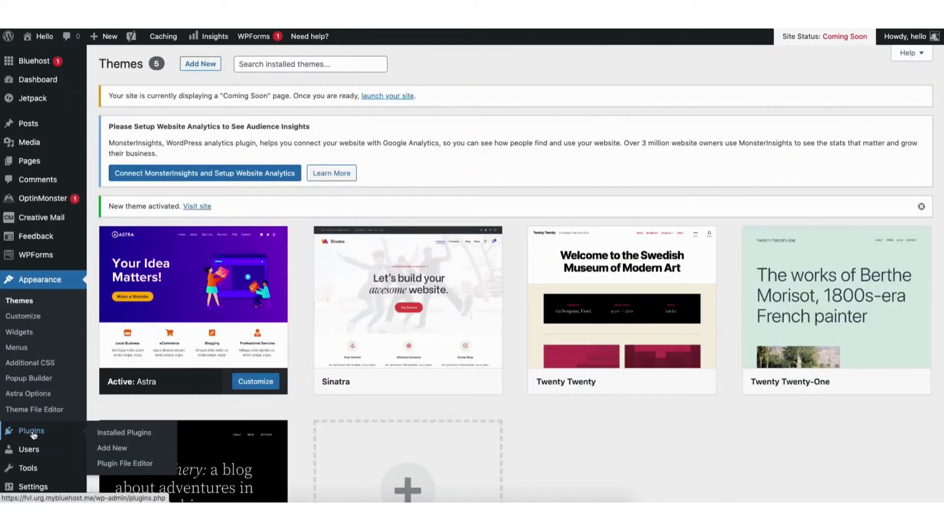
click(113, 451)
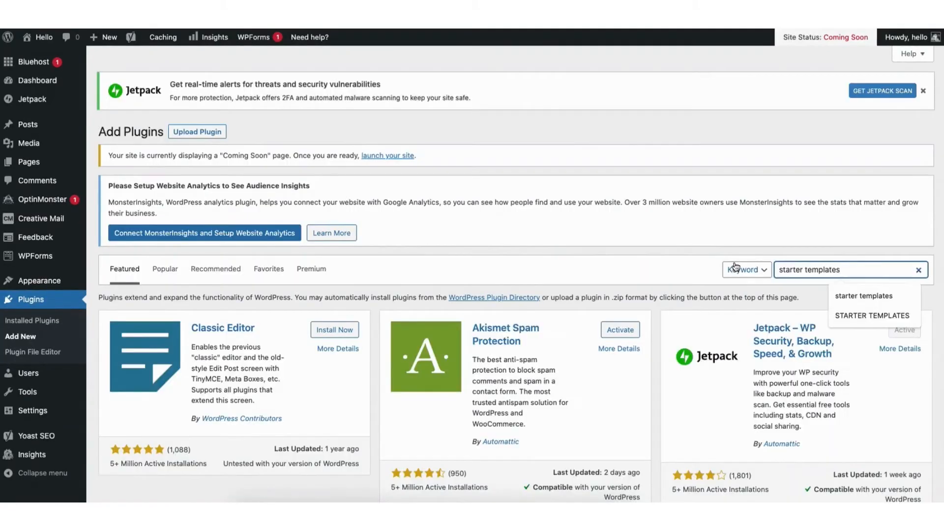
key(Return)
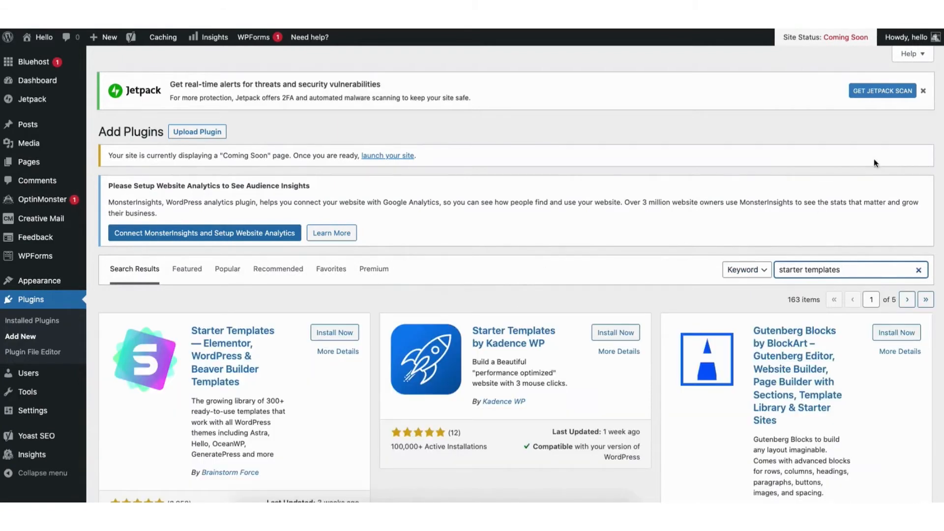
click(332, 330)
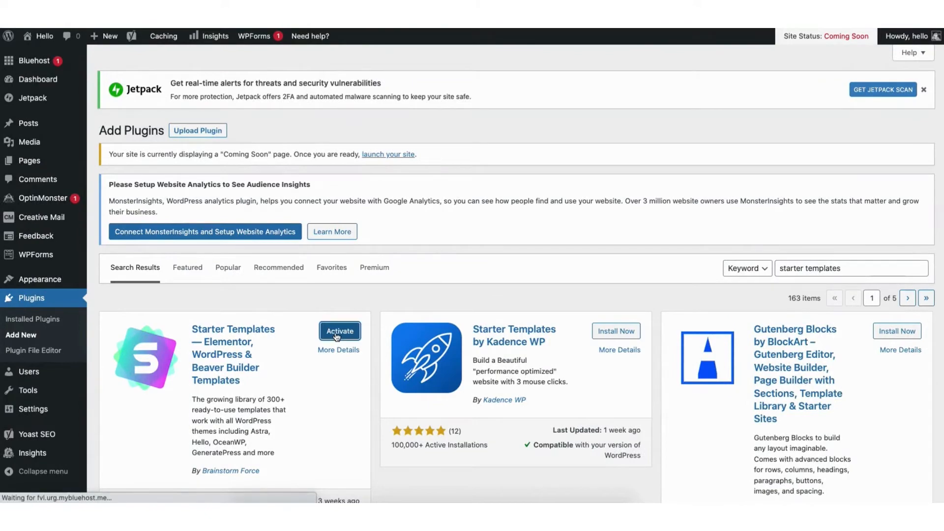
click(331, 337)
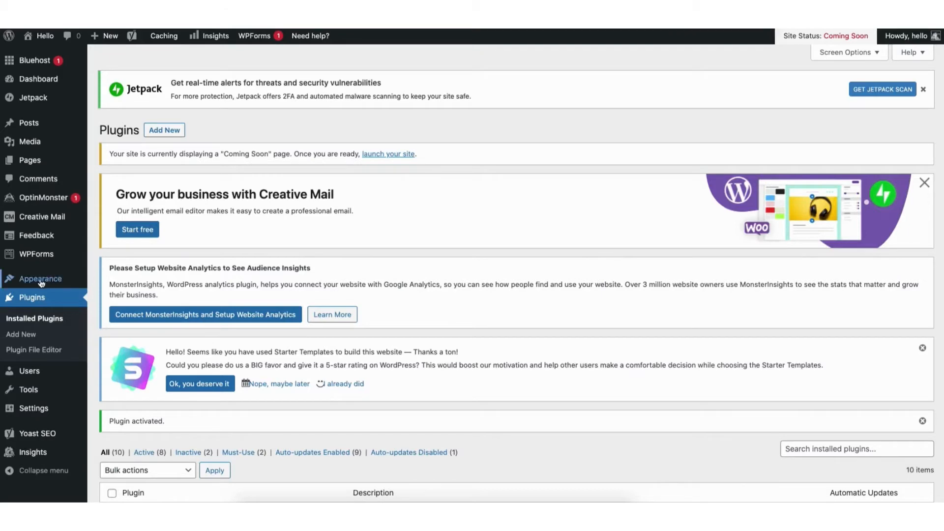
Open the Starter Templates library and look through the popular Elementor website templates
mouse_move(42, 283)
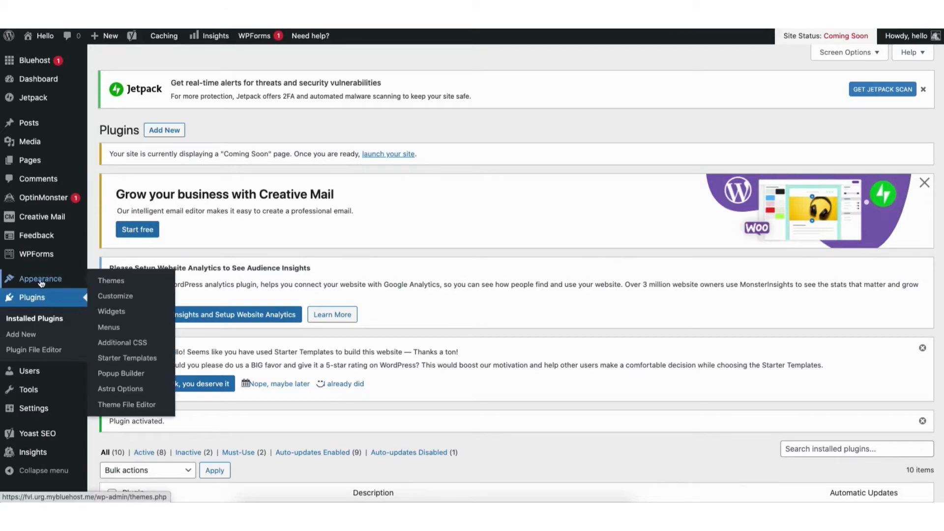
click(120, 360)
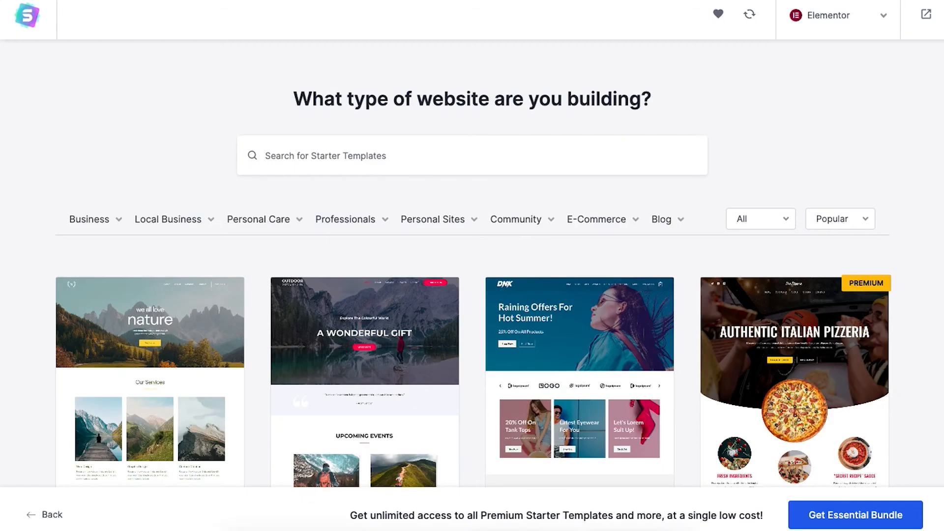
scroll(472, 265, down, 6)
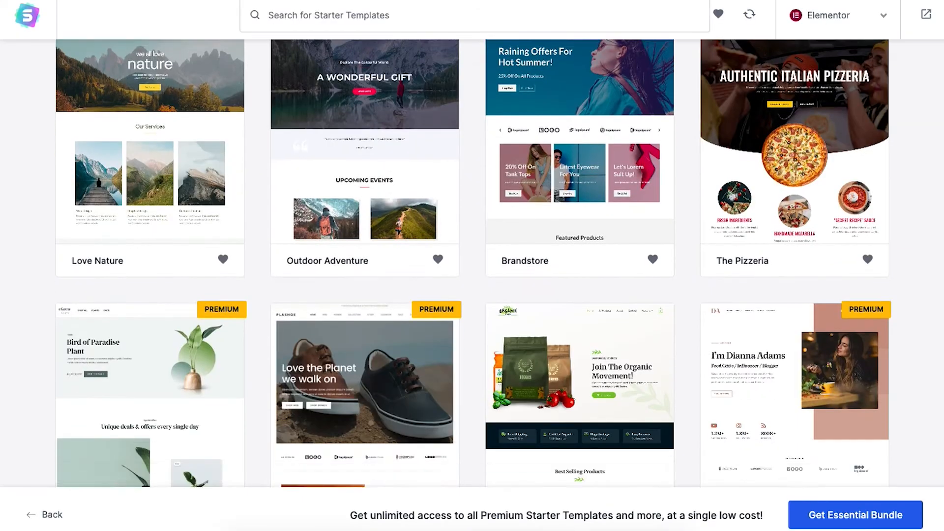
scroll(473, 265, down, 6)
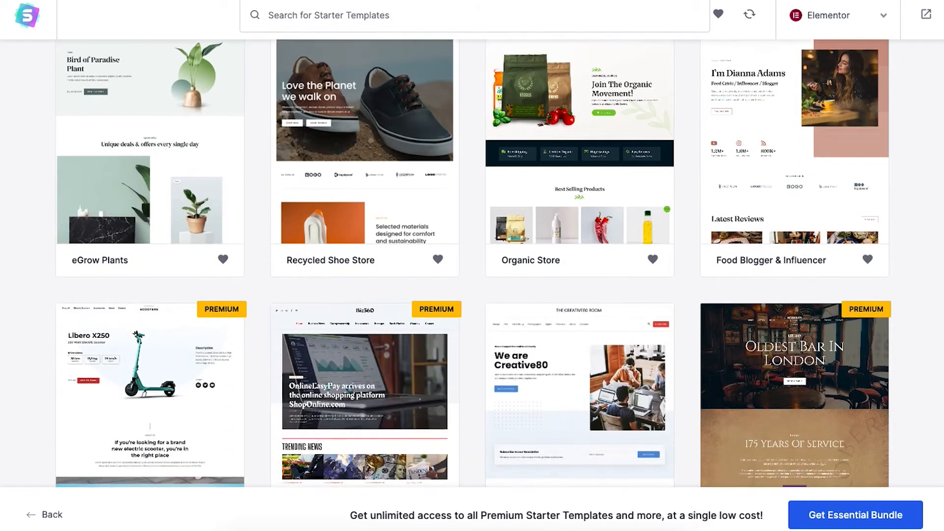
scroll(472, 266, down, 5)
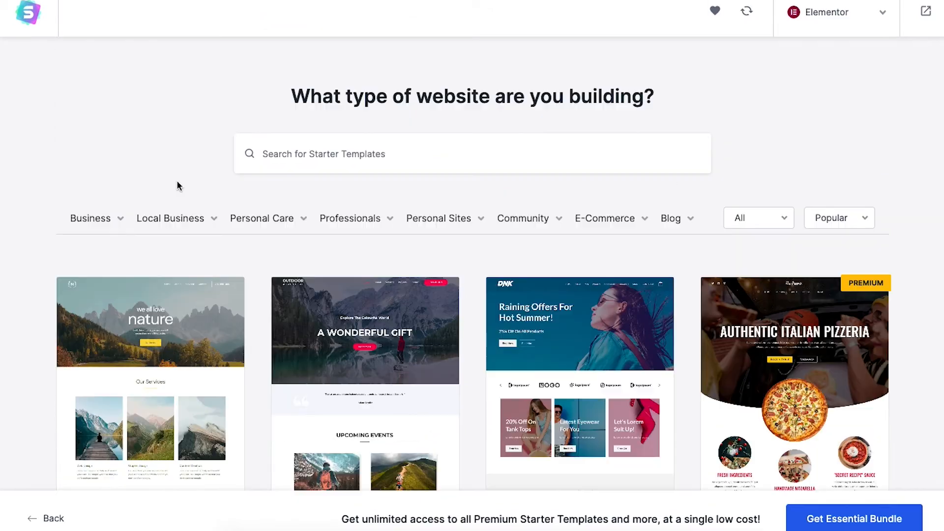
Search the starter templates for "photography", preview the premium Photographer template and close the preview
click(305, 153)
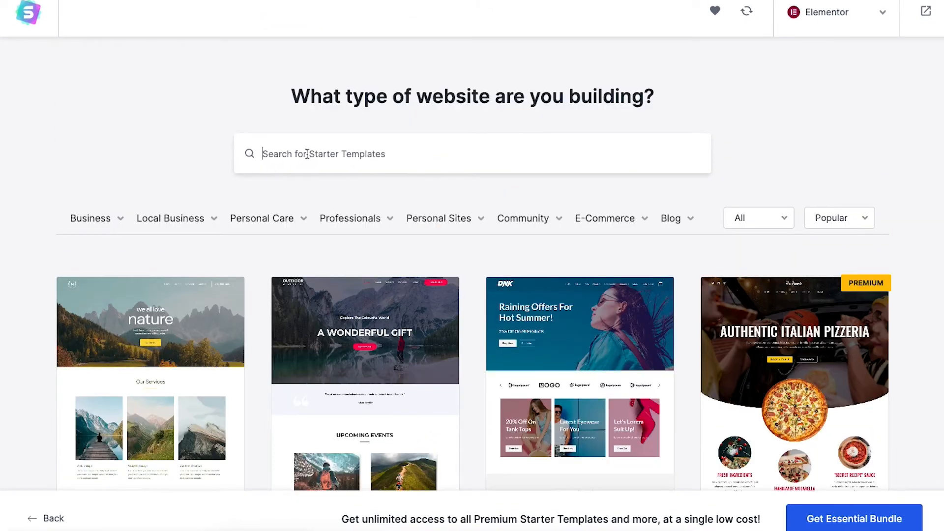
text(photography)
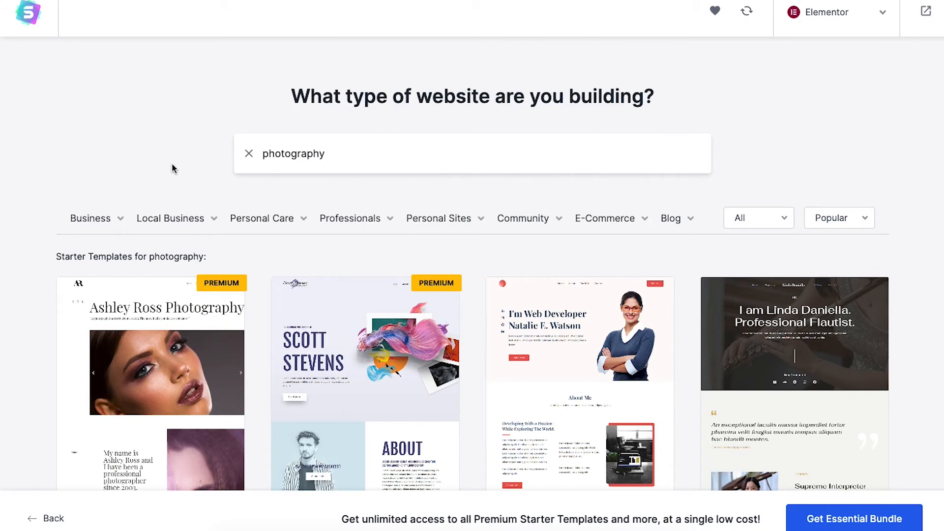
mouse_move(105, 218)
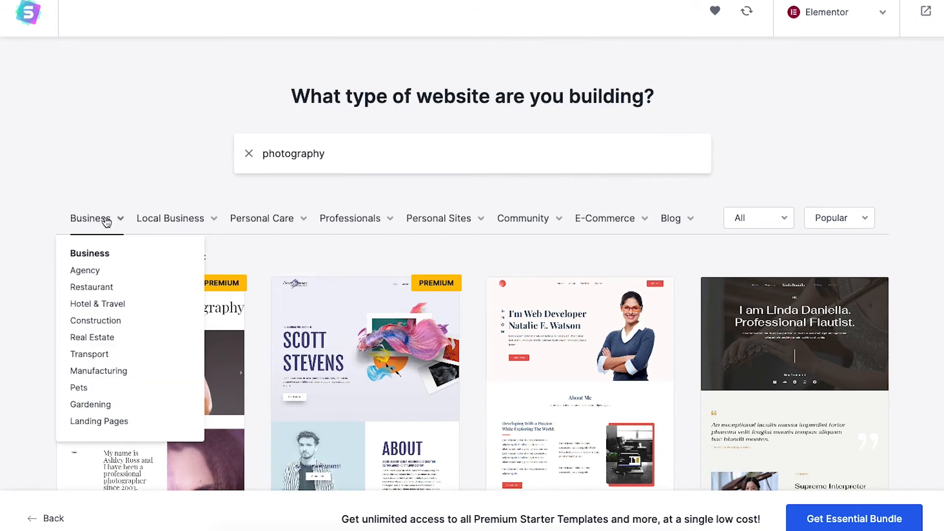
mouse_move(259, 228)
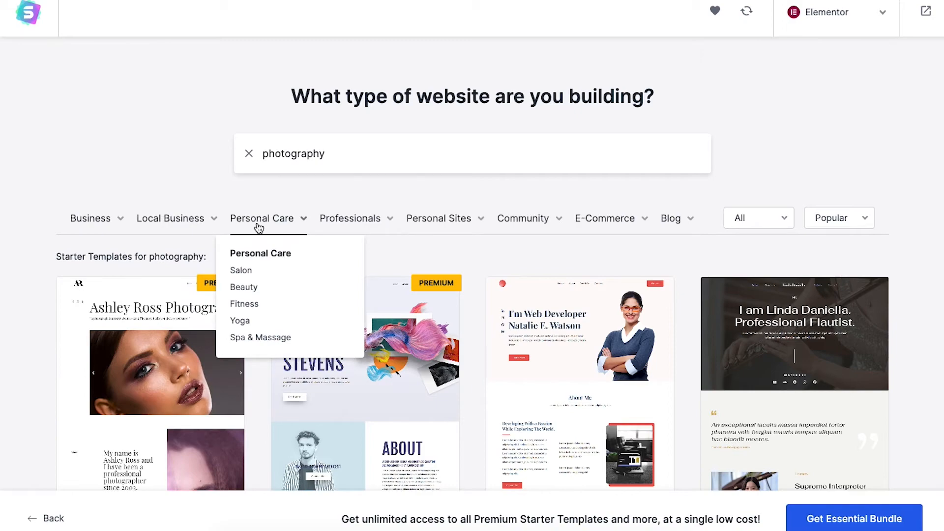
click(357, 383)
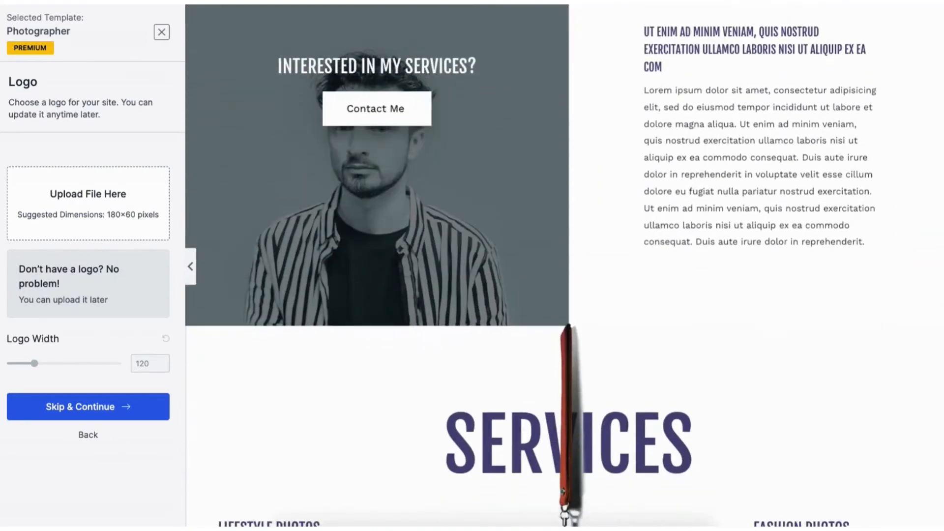
click(162, 33)
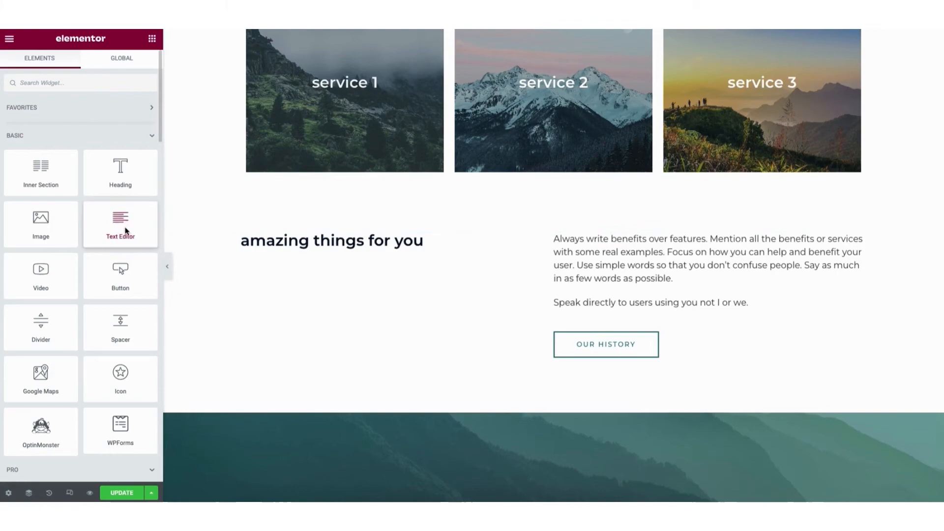
Add a Text Editor widget directly below the "amazing things for you" heading
drag(126, 230, 288, 252)
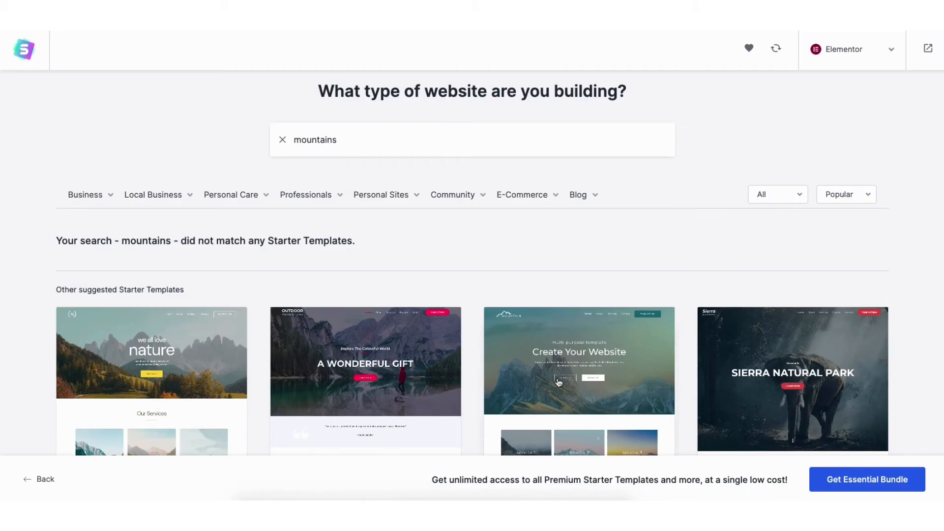
Select the Mountain starter template, skip the logo upload and keep its default colors and Montserrat fonts
click(559, 383)
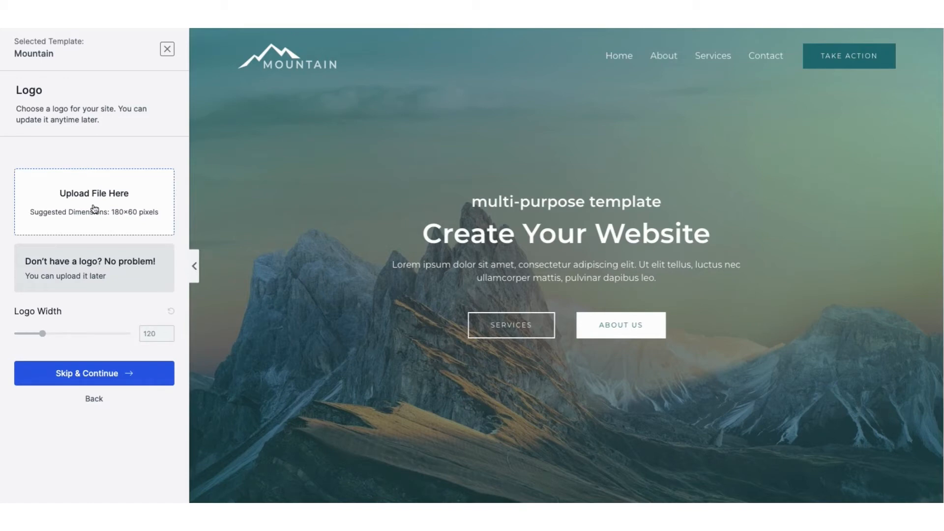
click(93, 373)
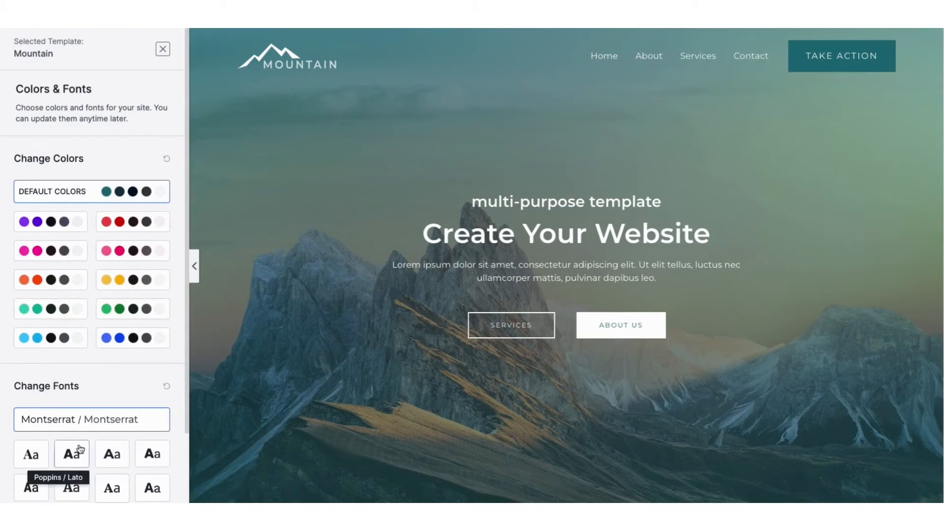
drag(185, 224, 187, 296)
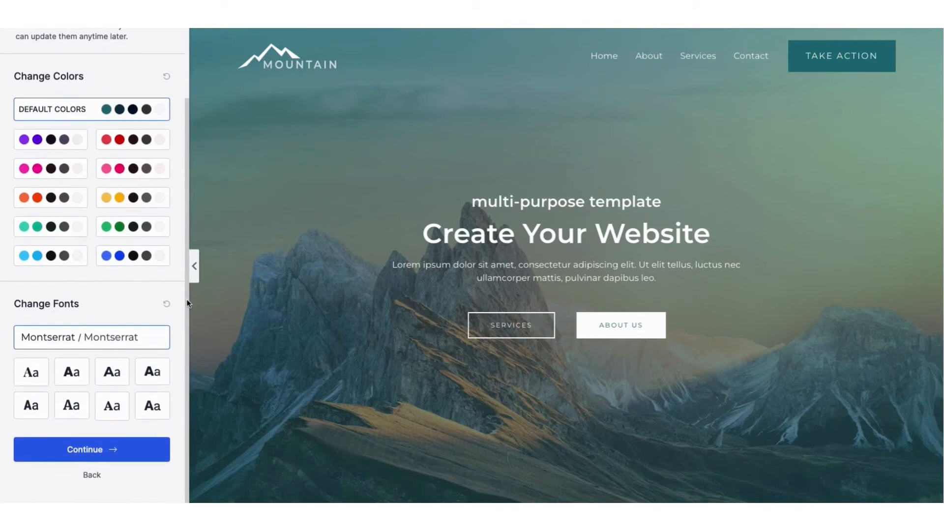
click(84, 449)
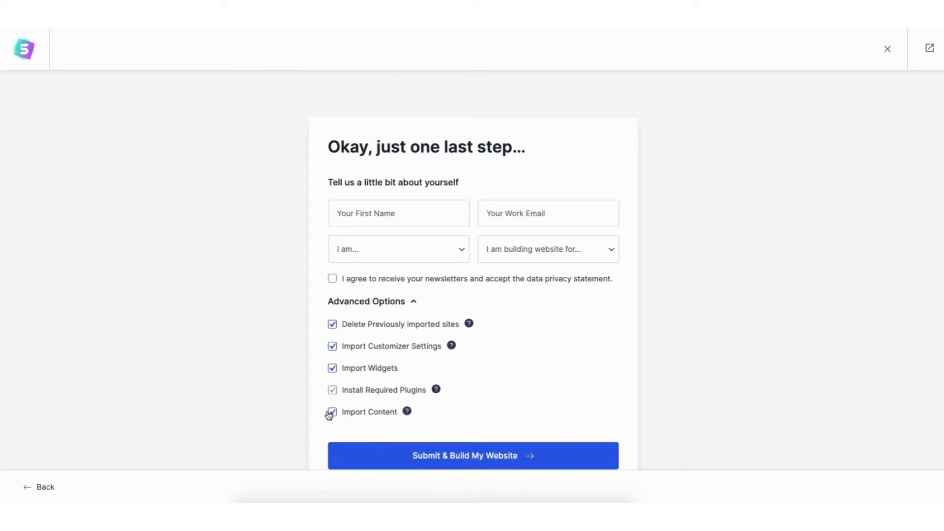
Build the website from the Mountain template with all import options enabled, and look through its home page
click(458, 458)
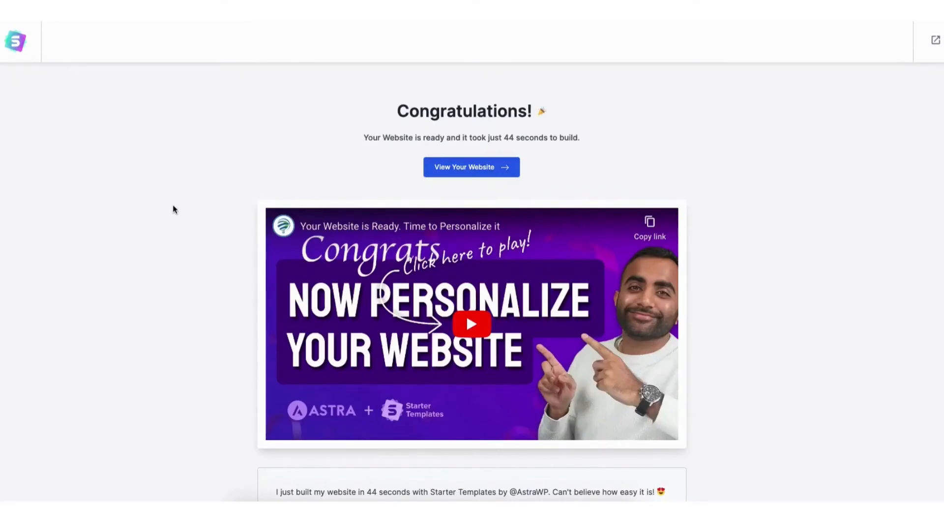
click(442, 169)
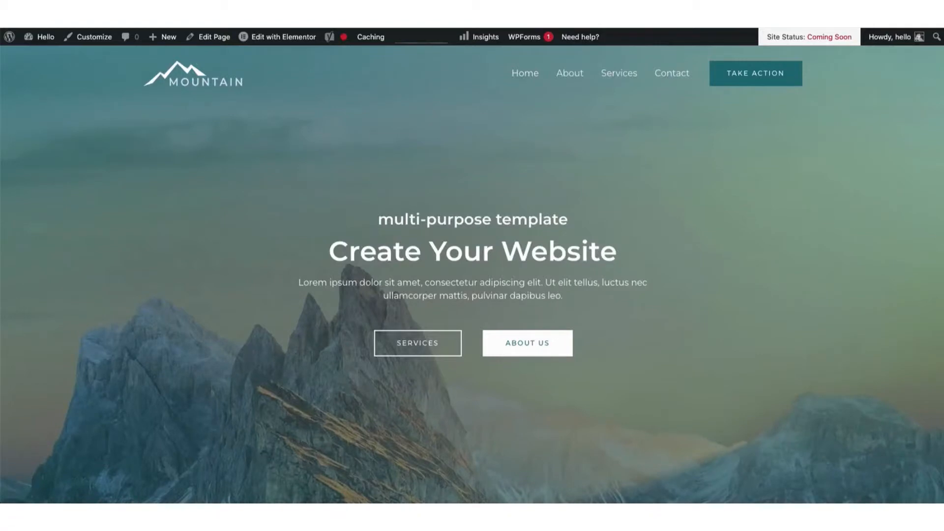
scroll(472, 275, down, 6)
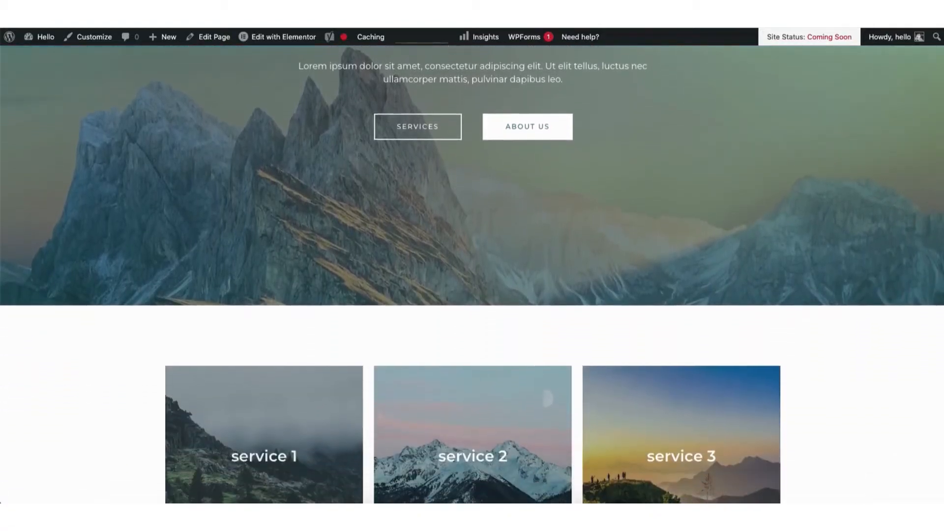
scroll(942, 220, down, 8)
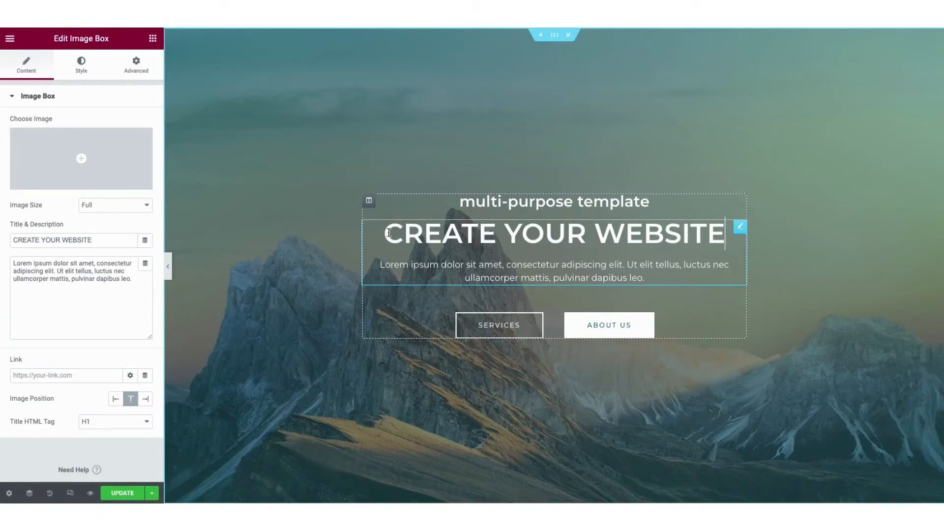
Replace the "CREATE YOUR WEBSITE" title in the hero image box with "MY DEMO SITE"
drag(384, 241, 721, 246)
text(MY DEMO S)
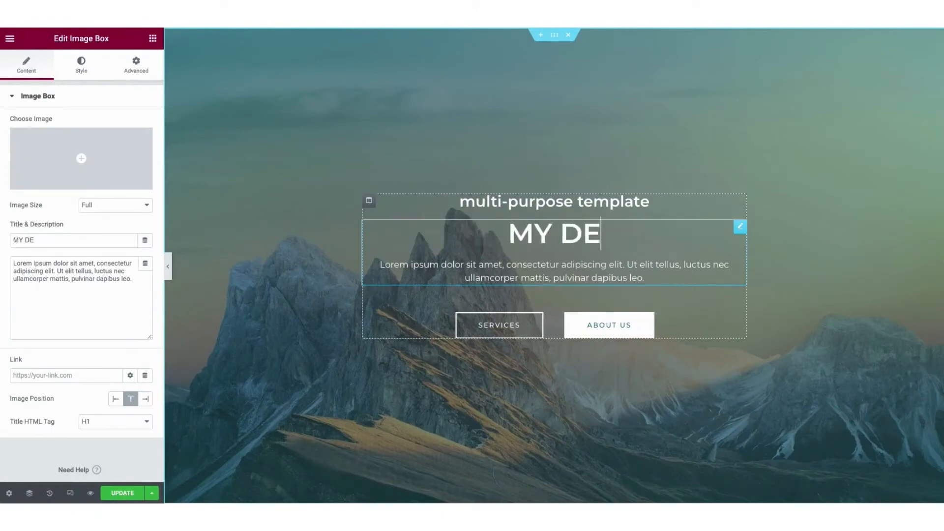
text(ITE)
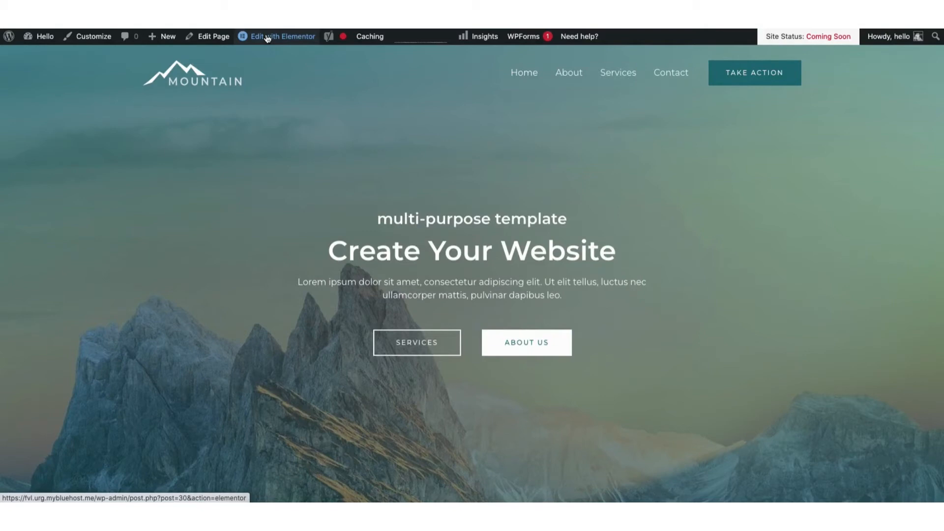
Open the home page for editing with Elementor and add a second text block under the "amazing things for you" heading
click(267, 36)
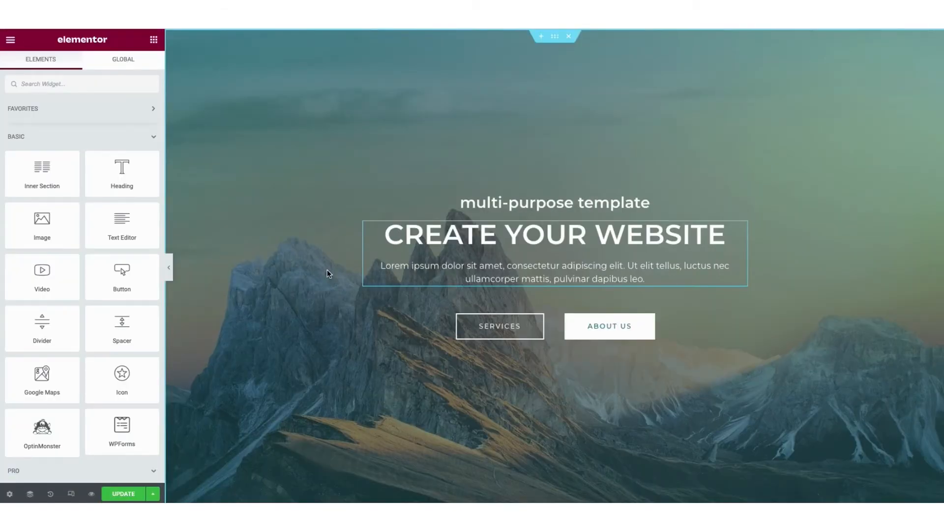
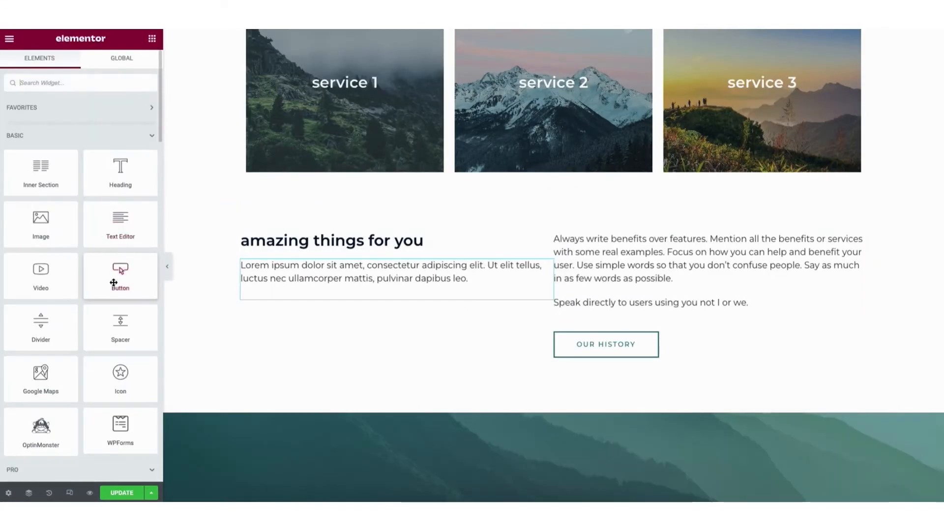
drag(120, 271, 301, 299)
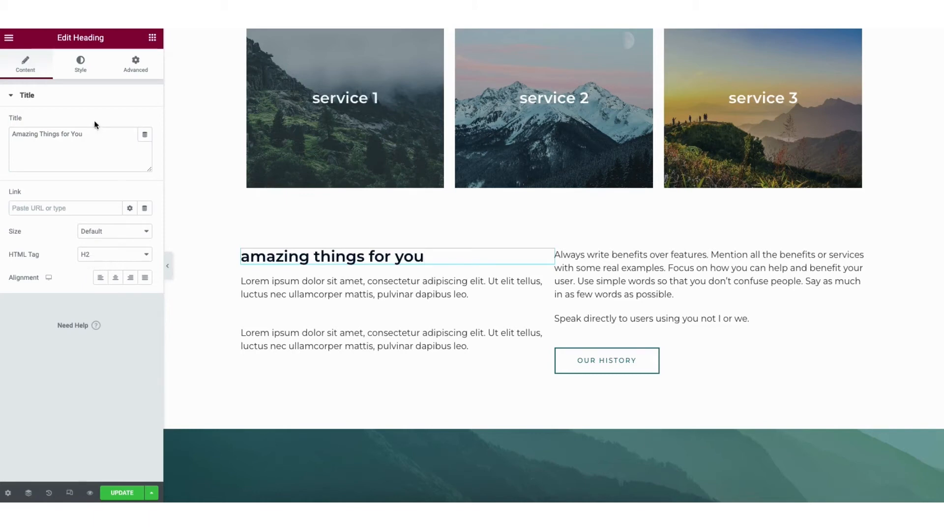
Open the typography settings of the "amazing things for you" heading
click(81, 66)
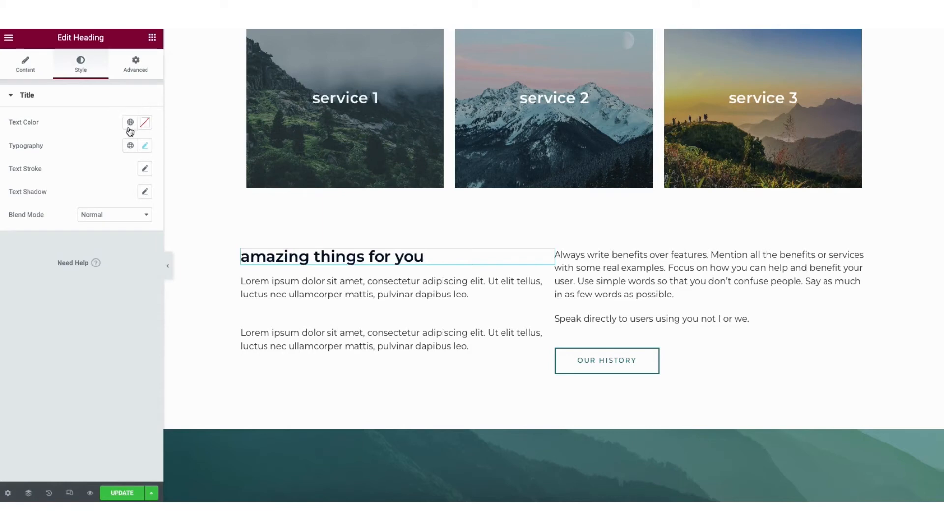
click(144, 147)
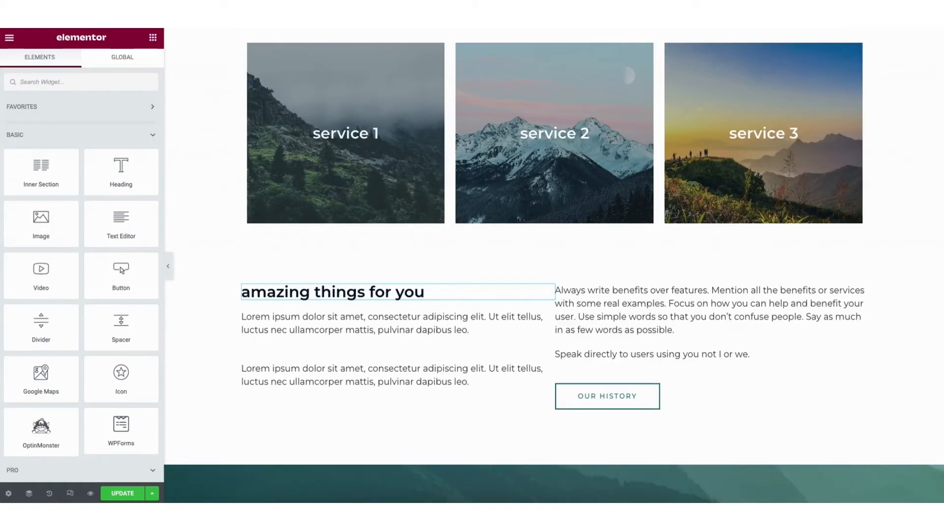
Add a two-column section above the footer and place a Heading widget in its first column
scroll(859, 396, down, 15)
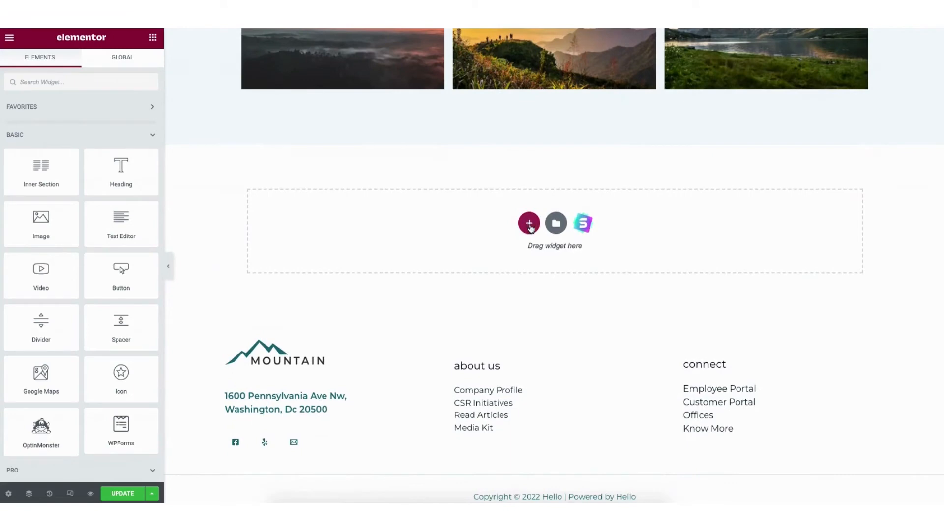
click(530, 225)
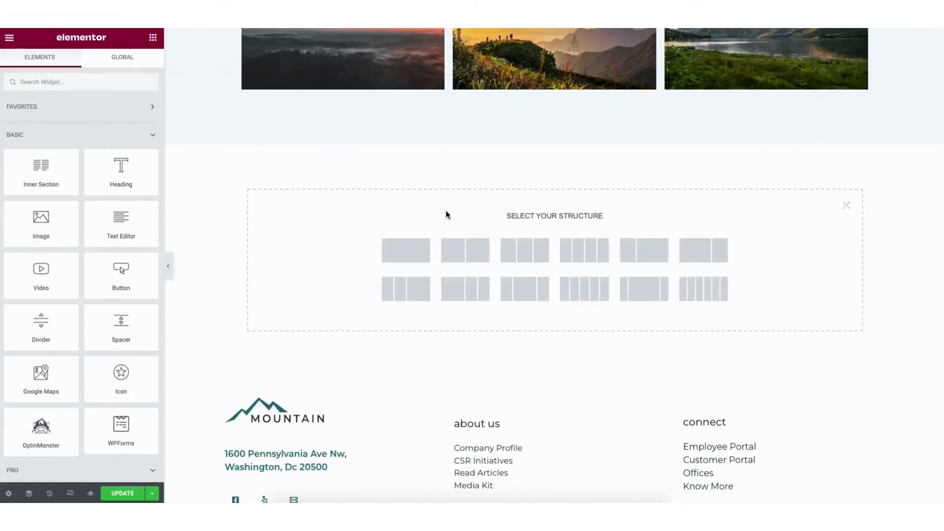
click(467, 255)
drag(121, 170, 410, 156)
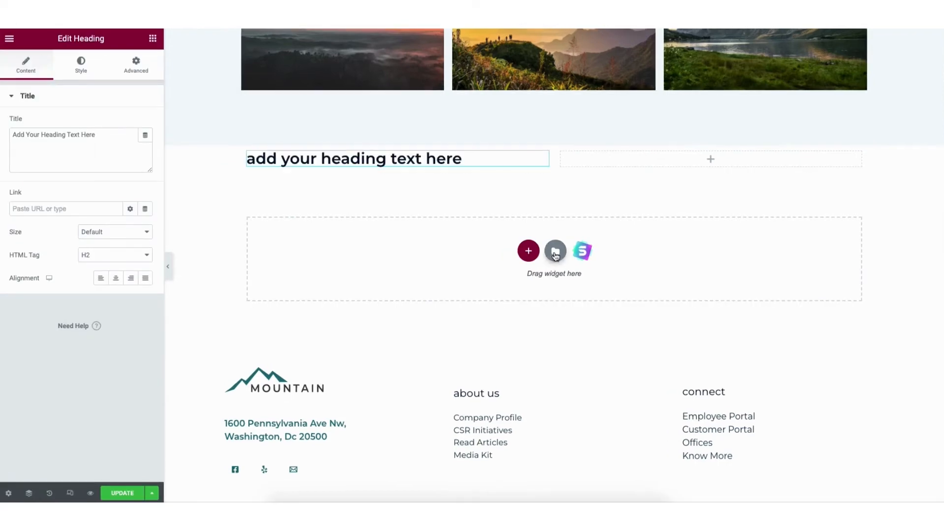
Look through the blocks in the Elementor template library and preview the black framed "Enlightenment Is Not Just One State" block
click(554, 251)
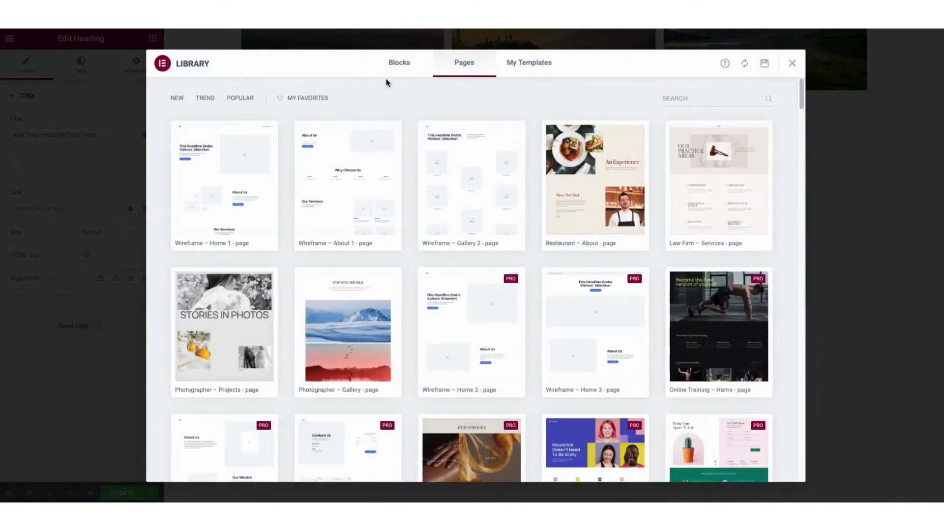
click(399, 64)
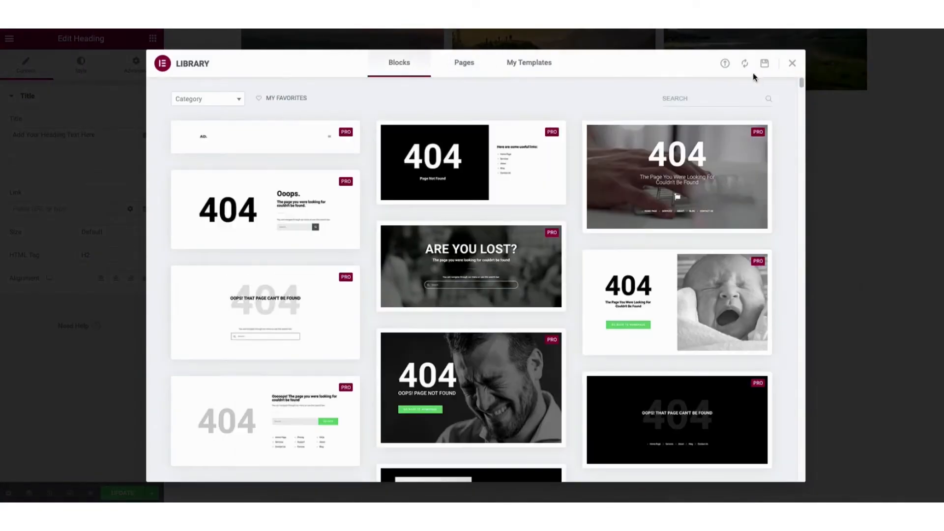
drag(802, 83, 803, 163)
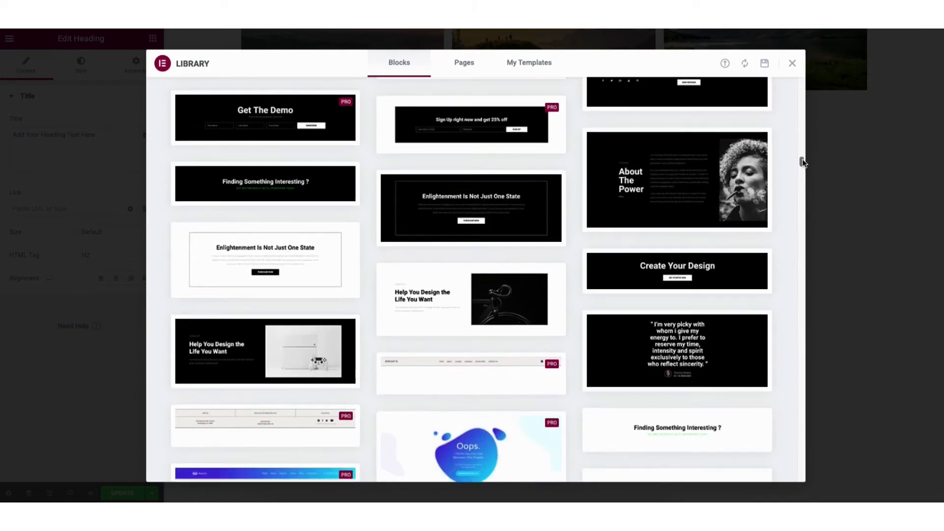
click(468, 213)
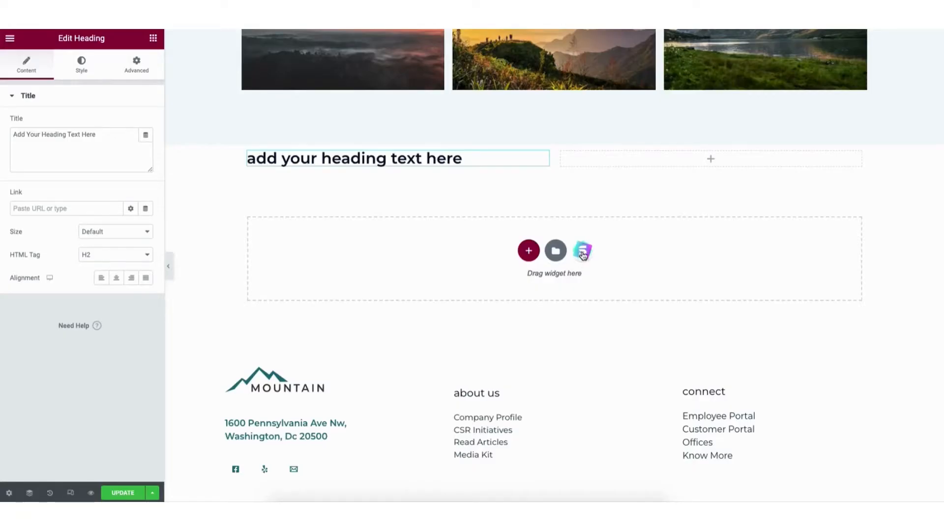
Browse the Starter Templates blocks and try to import the "This Is the Main Heading" block with the wide lattice image
click(582, 252)
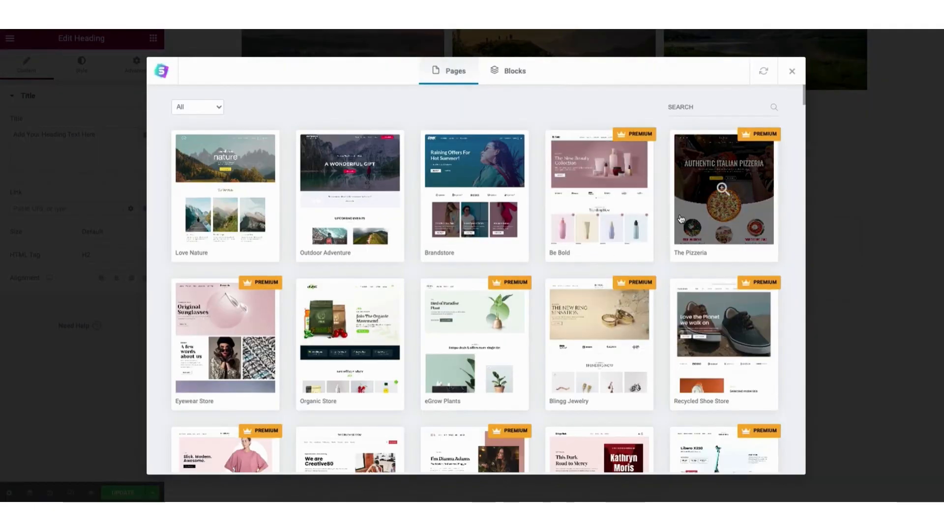
click(510, 74)
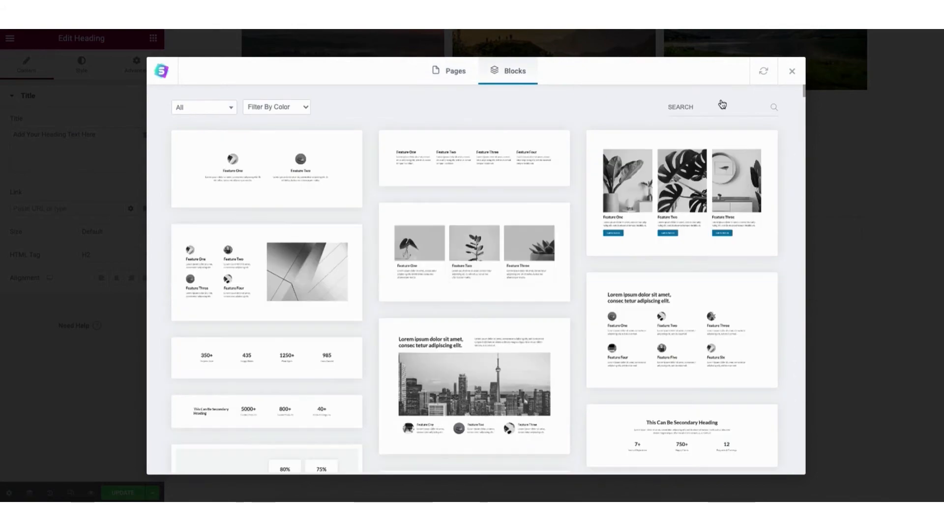
drag(803, 92, 804, 137)
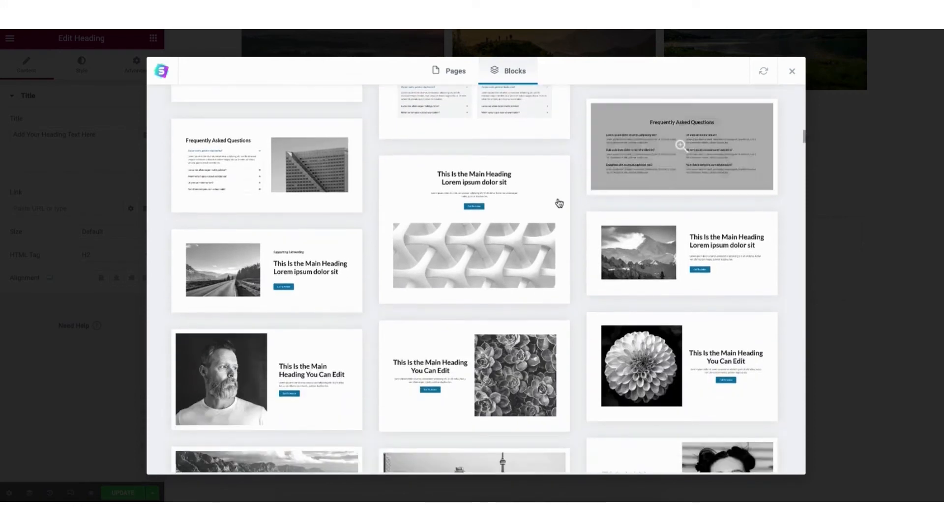
click(457, 240)
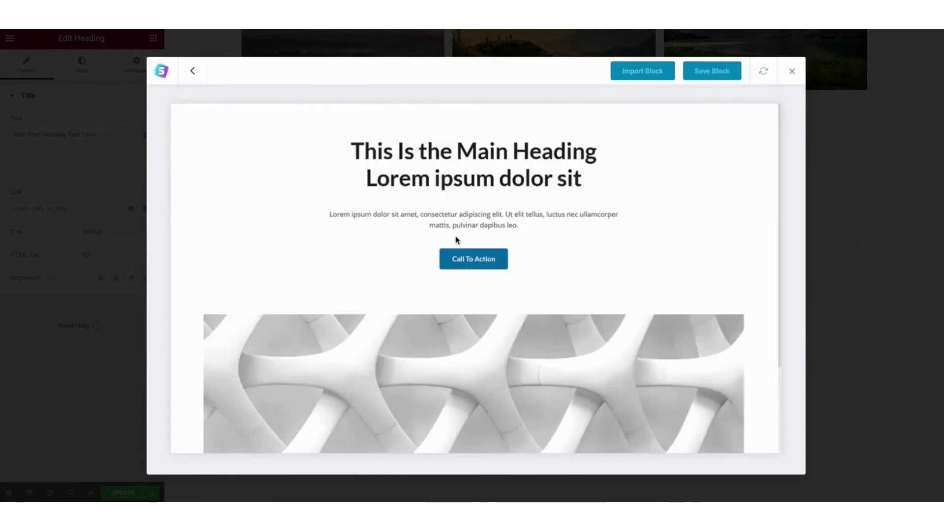
click(635, 73)
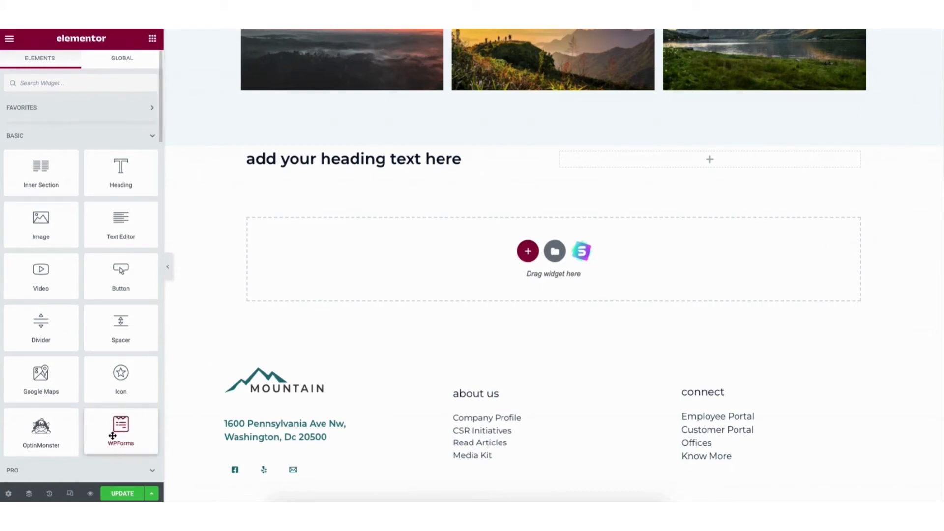
Place a WPForms widget in the second column beside the heading and set it to show the Contact Form
drag(115, 436, 711, 166)
click(38, 136)
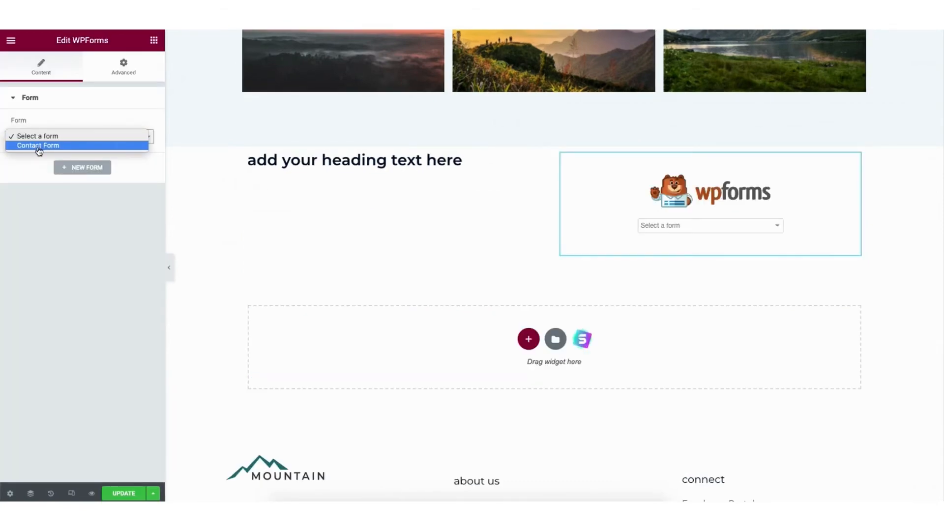
click(38, 146)
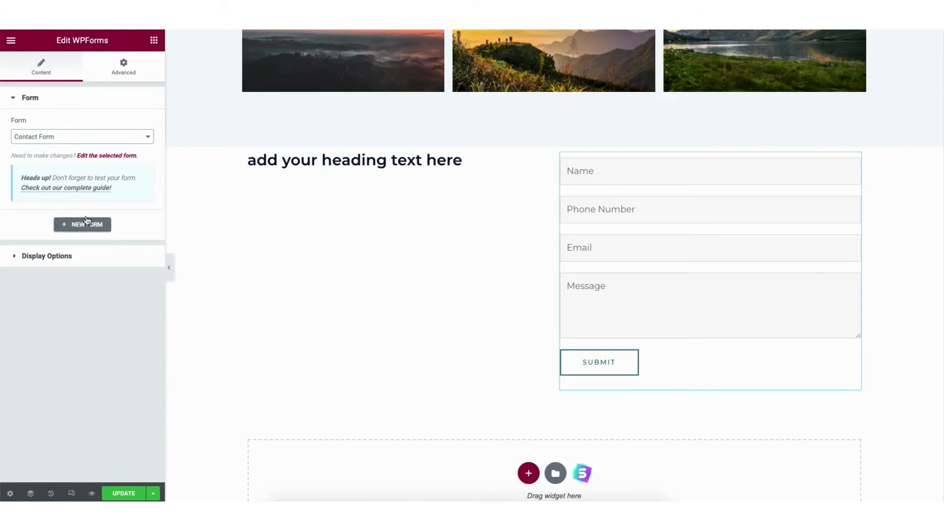
Open the selected Contact Form for editing and add a new Email field directly below the Your Name field
click(95, 159)
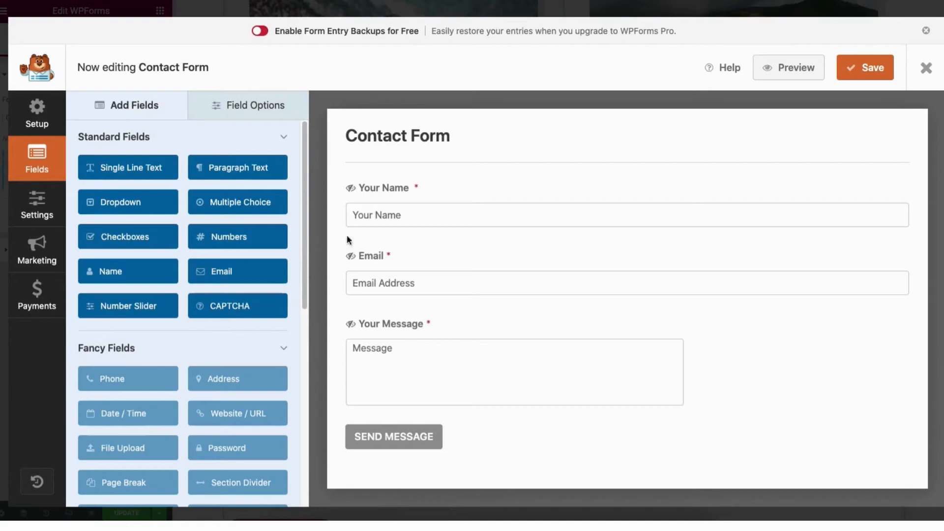
mouse_move(462, 212)
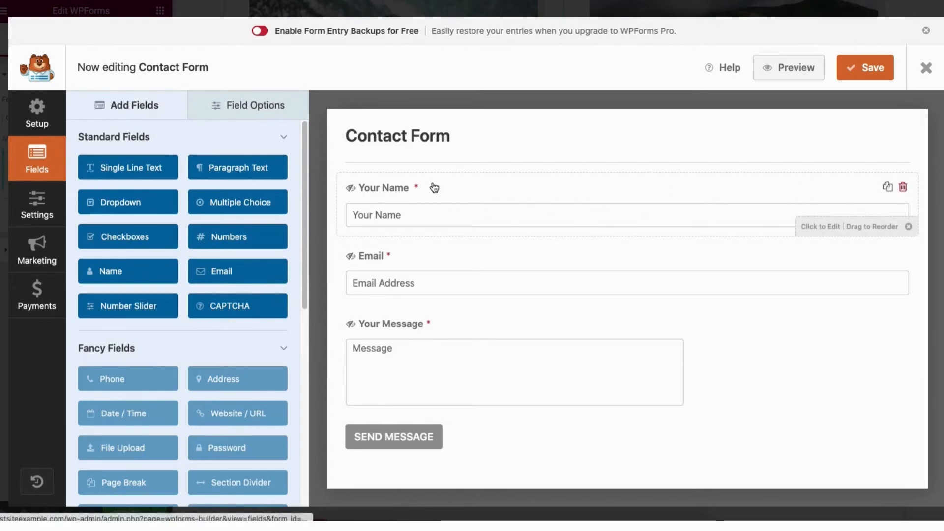
drag(437, 210, 419, 183)
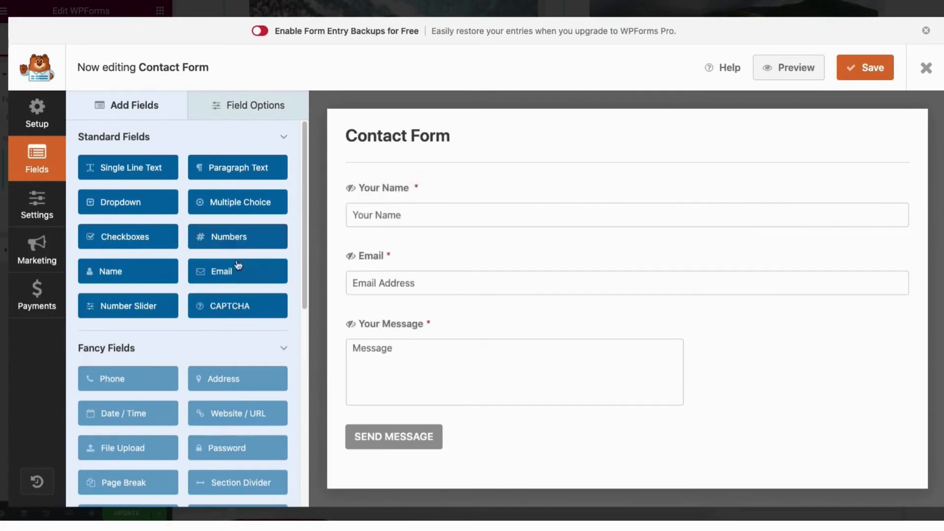
drag(219, 270, 373, 252)
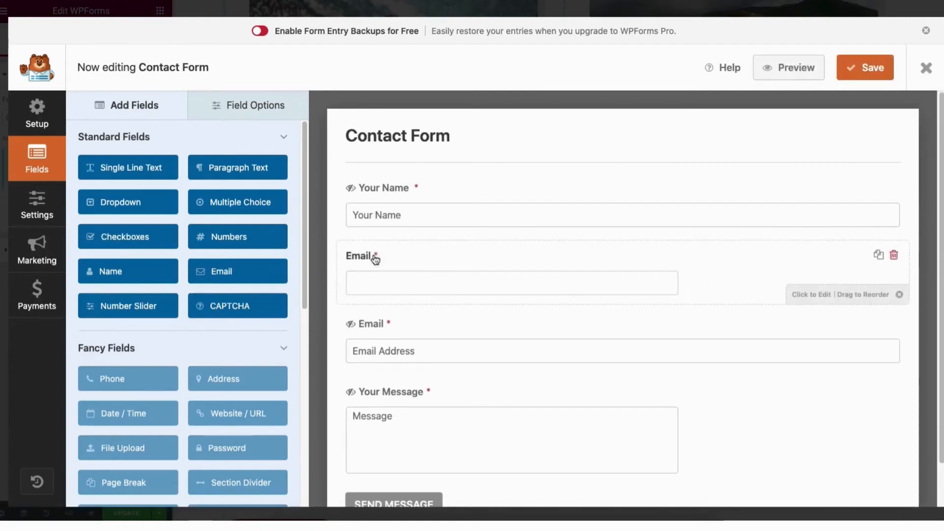
Shorten the label of the Your Name field to "Name"
click(248, 108)
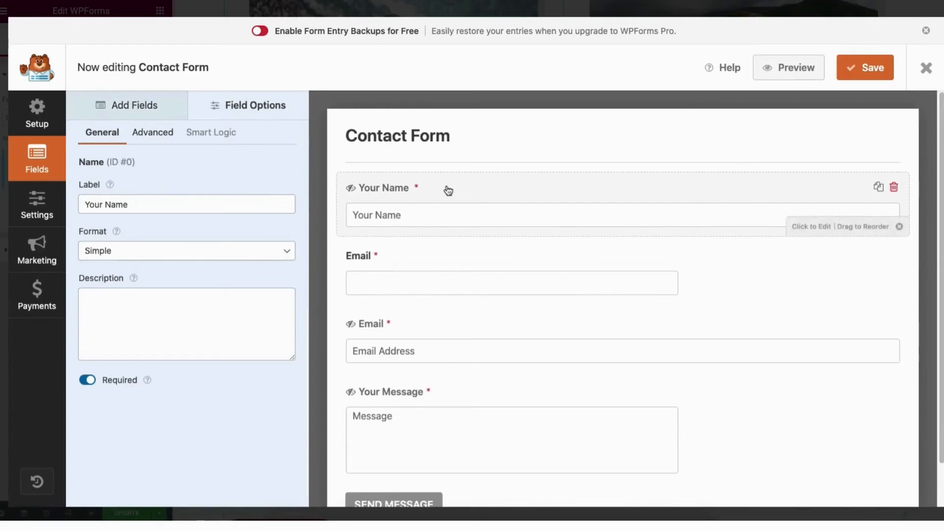
click(106, 204)
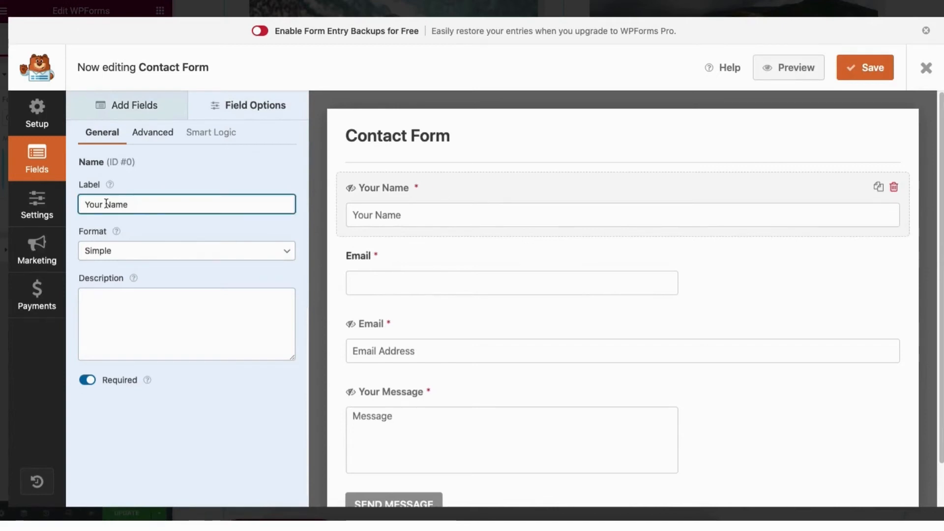
key(BackSpace)
key(BackSpace)
key(BackSpace)
key(BackSpace)
key(BackSpace)
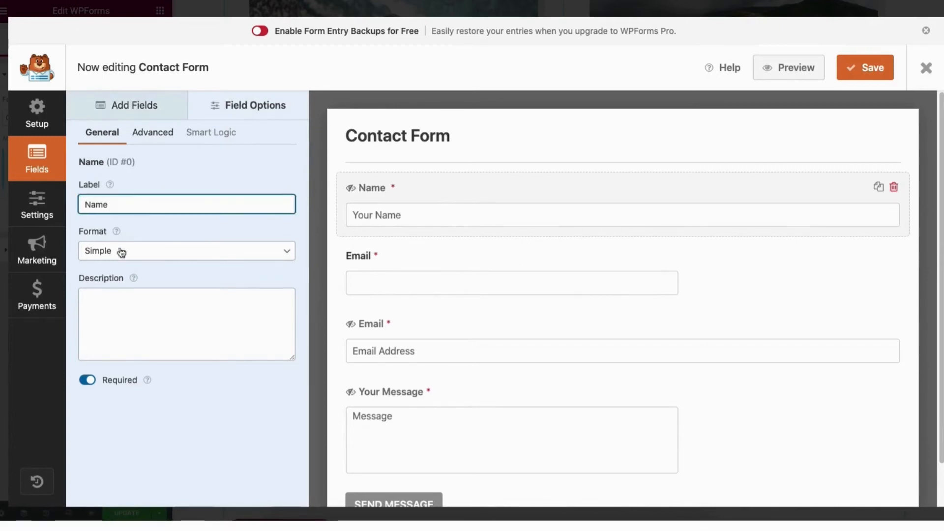
Try the Name field as optional and in Medium and Small sizes, restoring it to required and Large
click(87, 381)
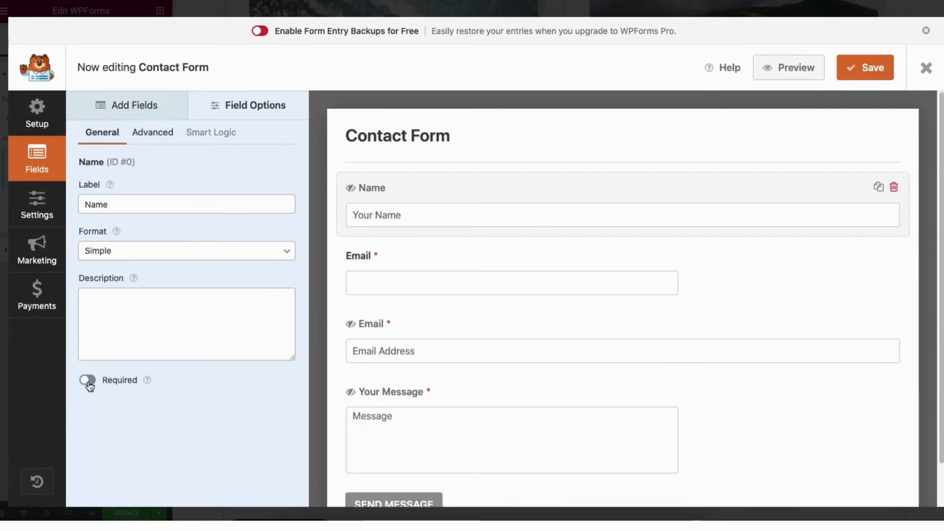
click(88, 382)
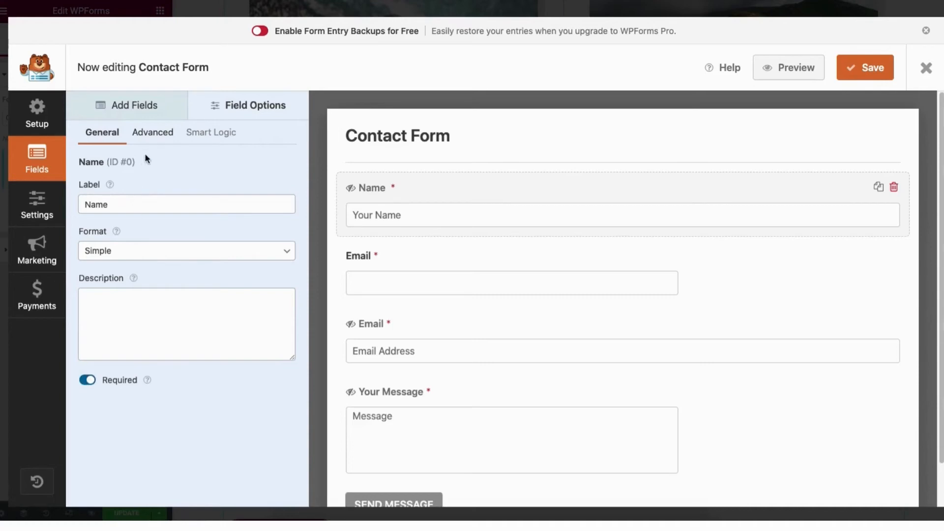
click(153, 132)
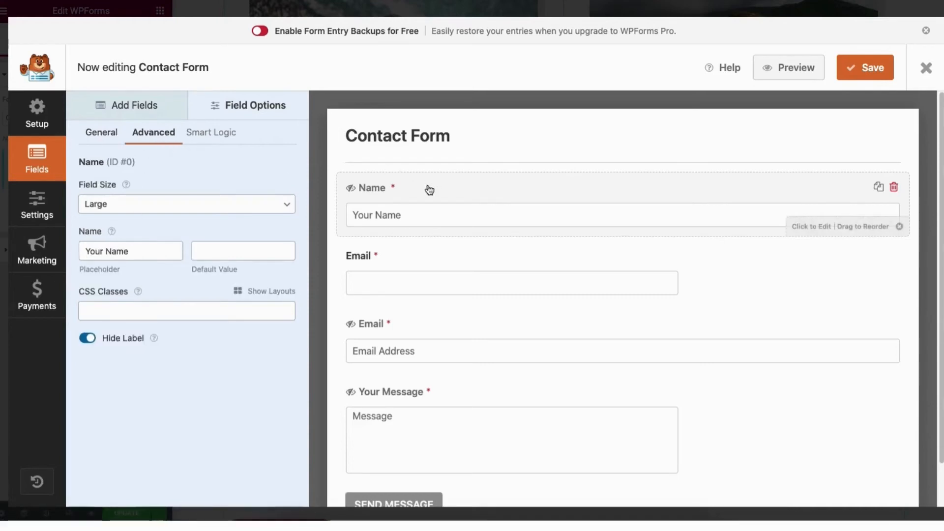
click(118, 204)
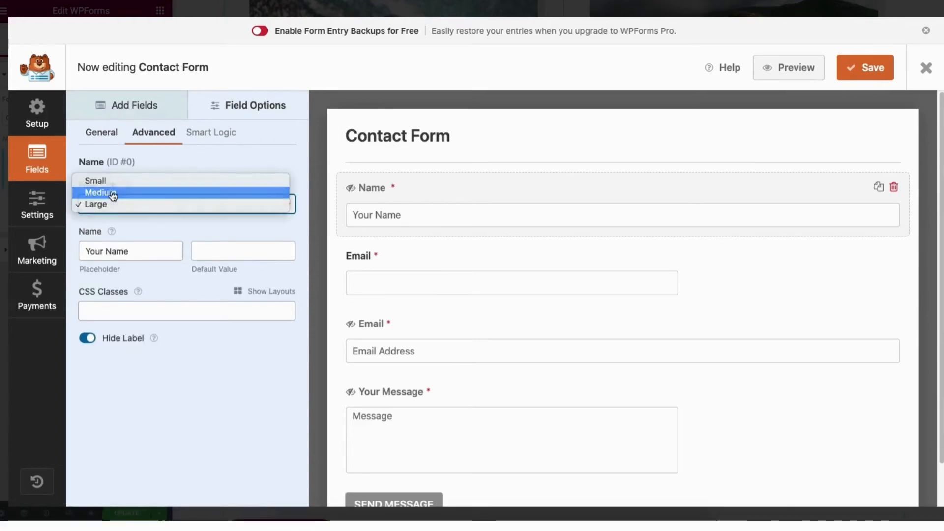
click(113, 193)
click(112, 203)
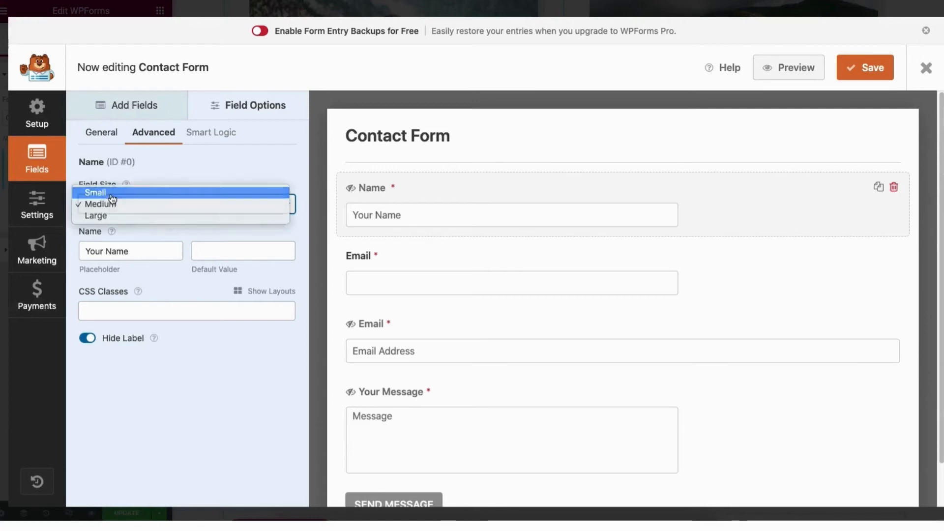
click(112, 193)
click(112, 204)
click(113, 226)
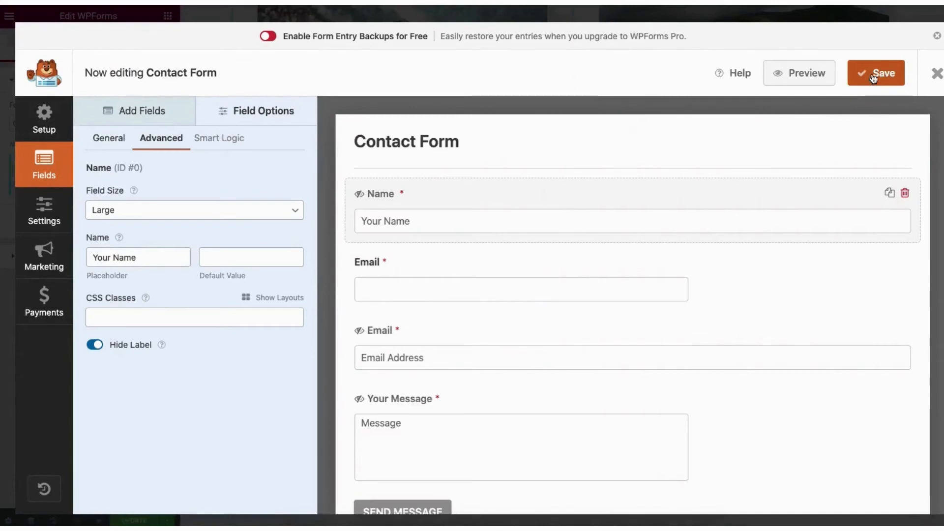
Close the form builder and check the page's draft and template saving options
click(936, 74)
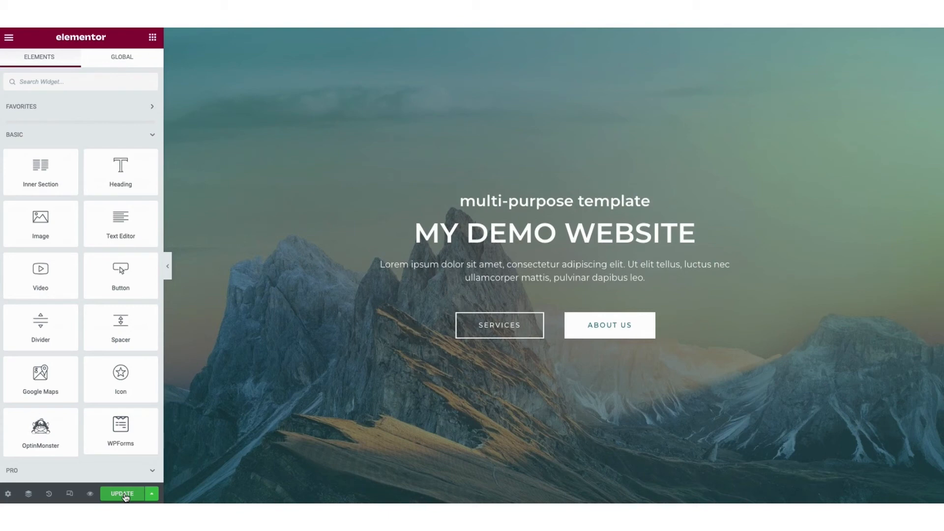
click(151, 494)
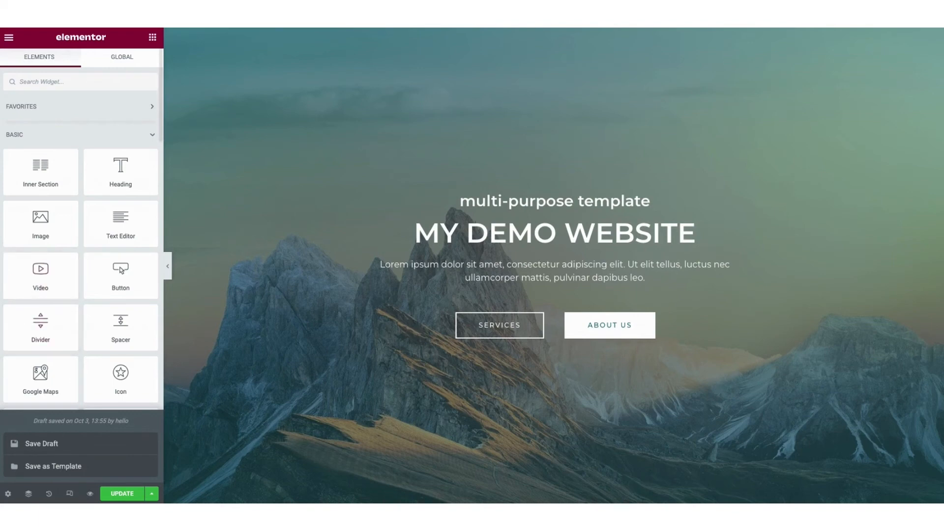
click(293, 306)
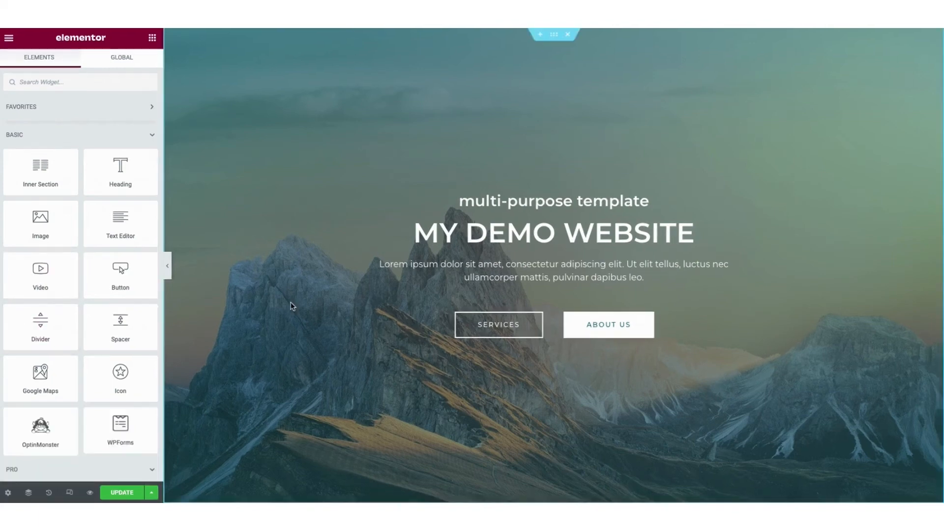
Preview the home page in the tablet and mobile layouts, and look over the Site Settings categories
click(69, 492)
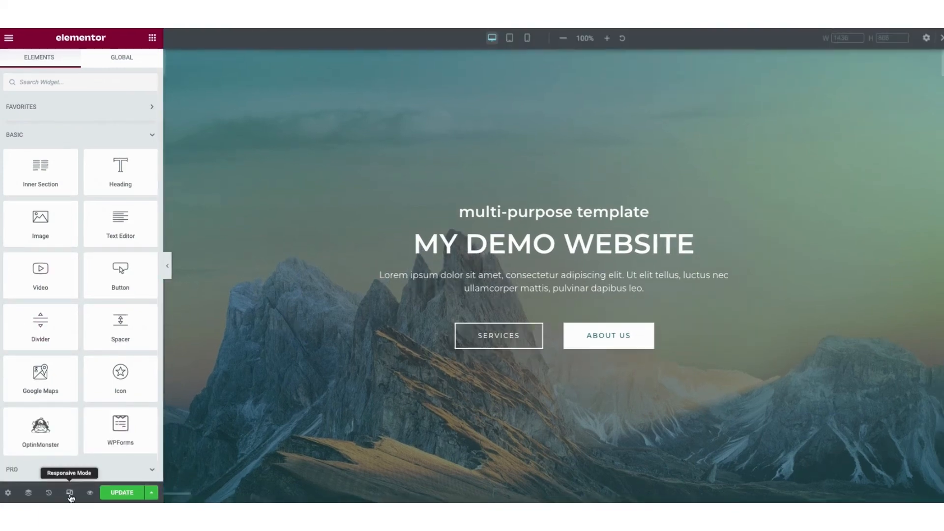
click(509, 37)
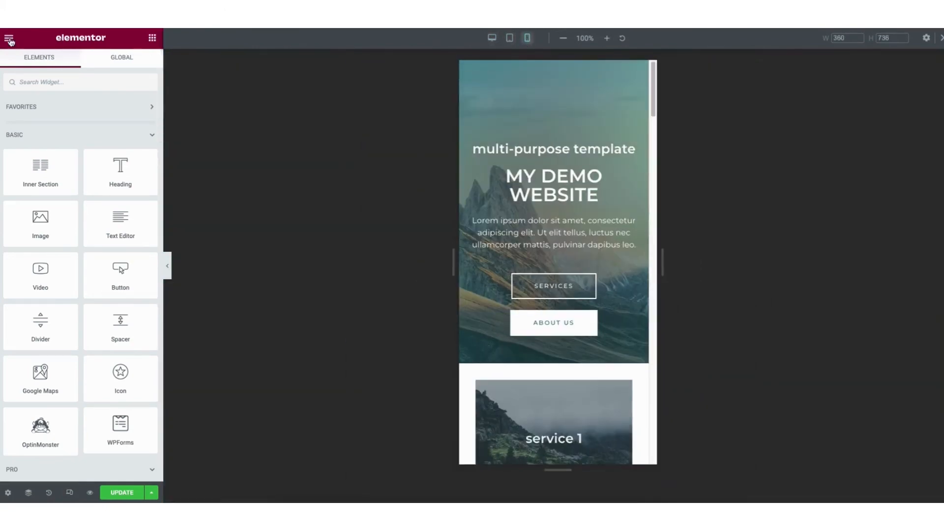
click(9, 39)
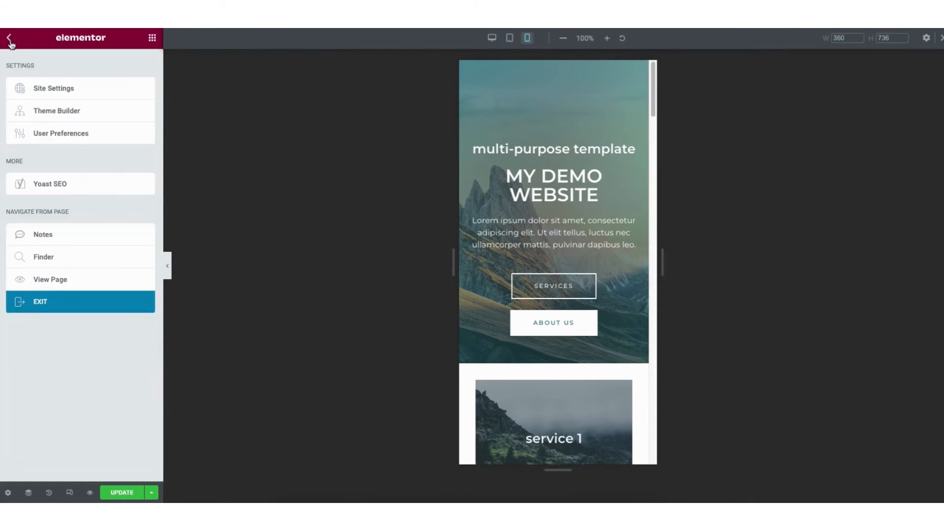
click(55, 90)
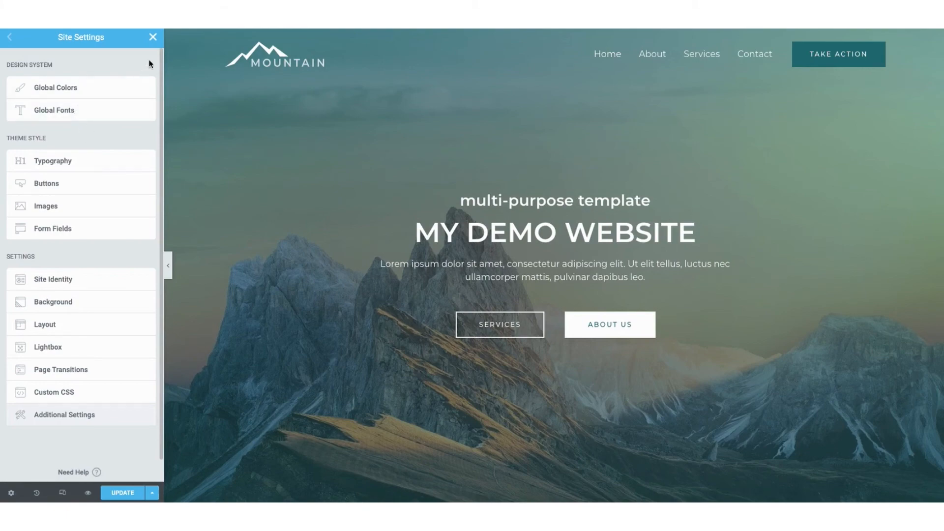
click(153, 37)
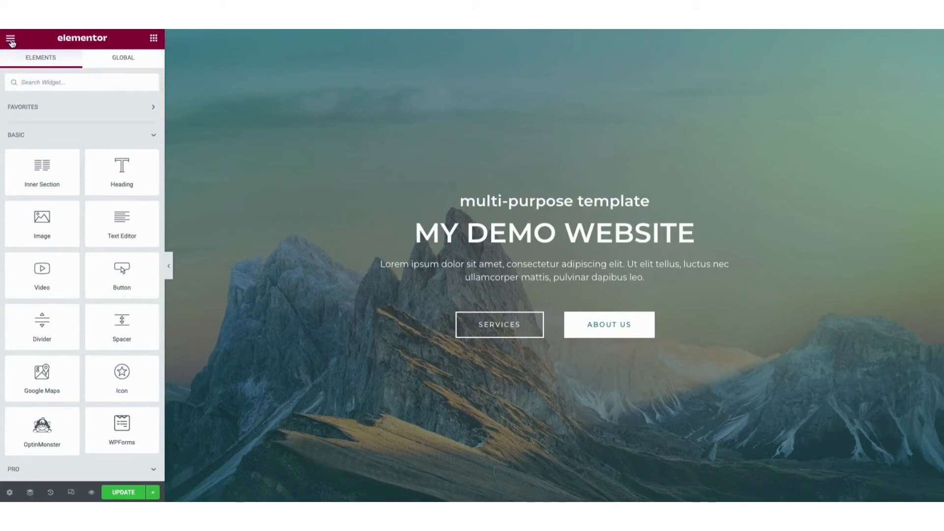
View the home page on the website outside the editor and check the Elementor editing options there
click(10, 40)
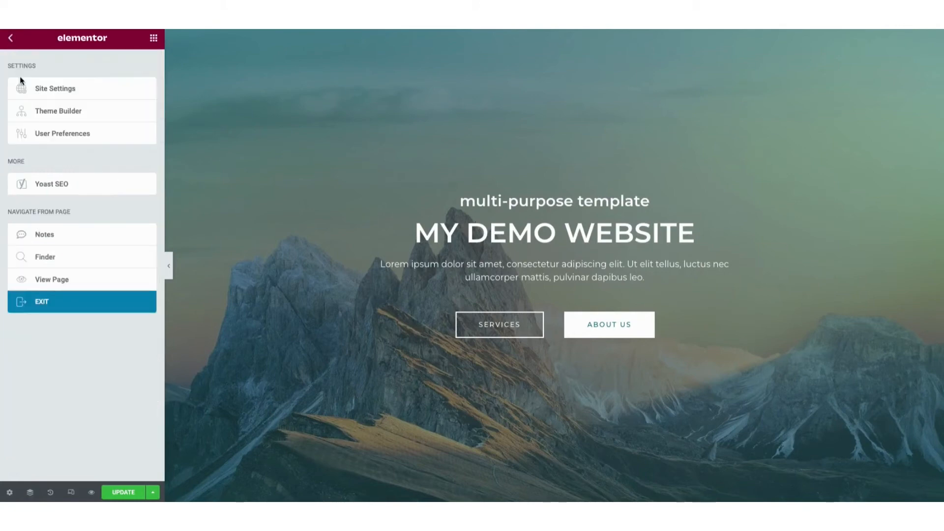
click(47, 280)
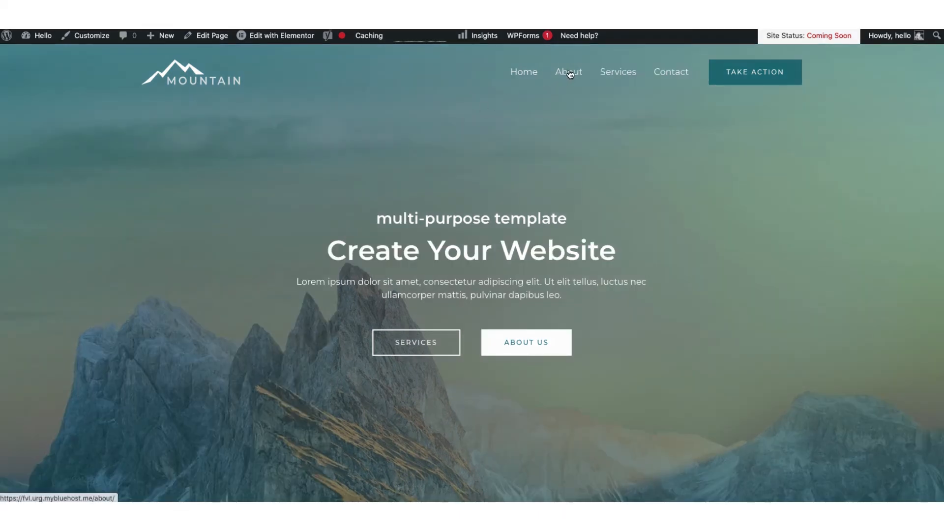
mouse_move(277, 42)
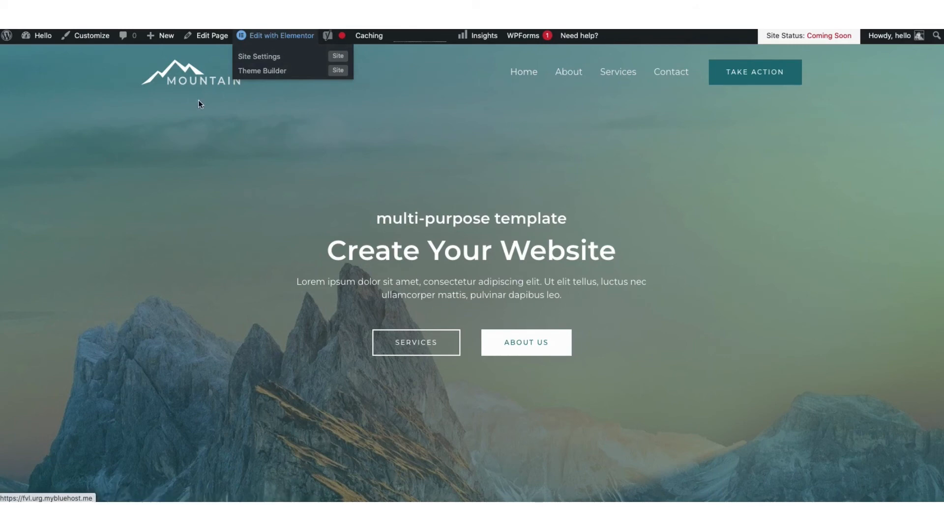
Return to the WordPress dashboard and look over the list of all pages and the media library
mouse_move(38, 40)
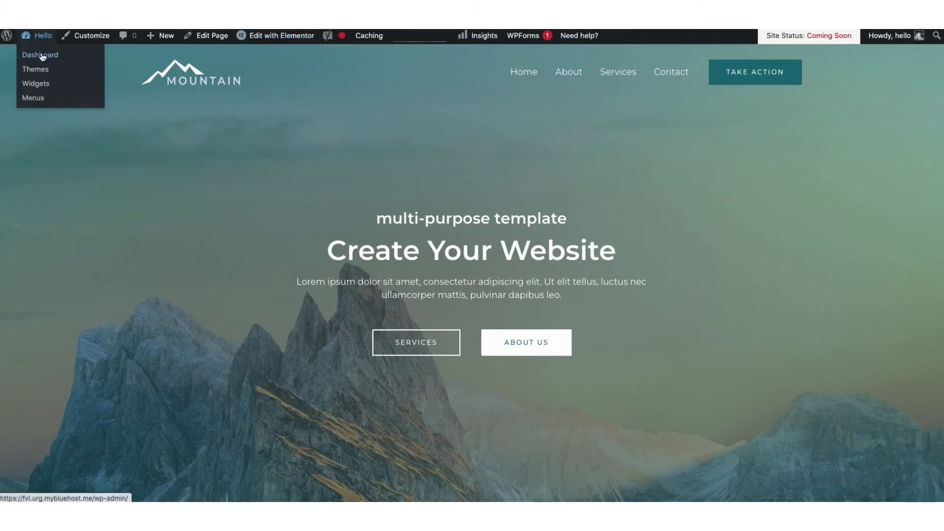
click(42, 57)
mouse_move(33, 220)
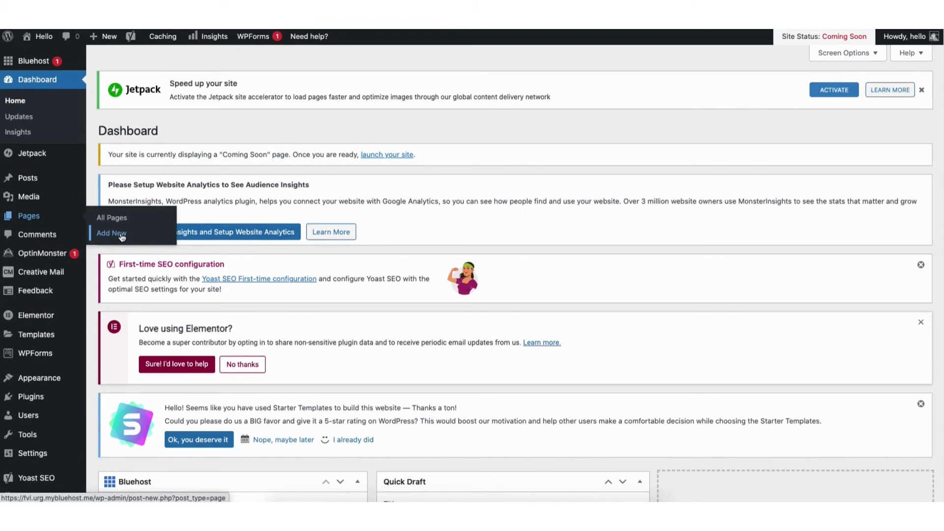
click(118, 220)
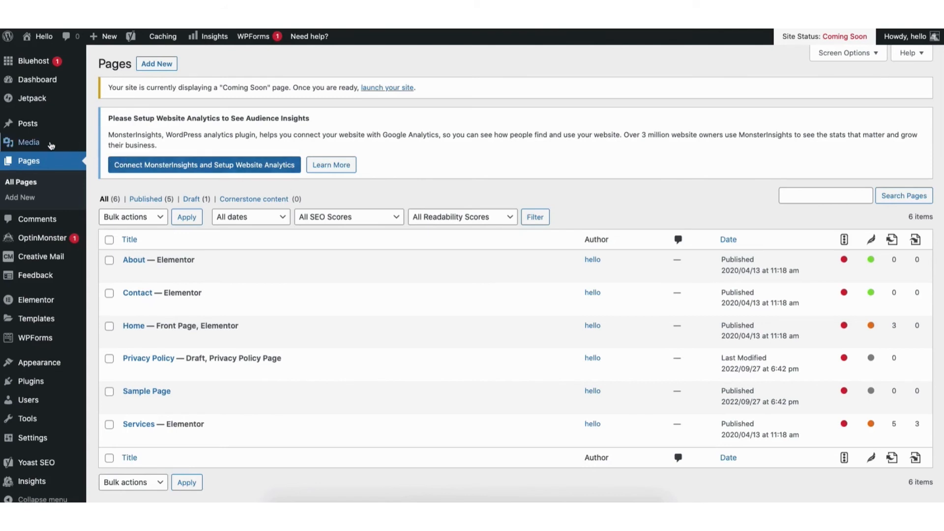
mouse_move(55, 147)
click(109, 146)
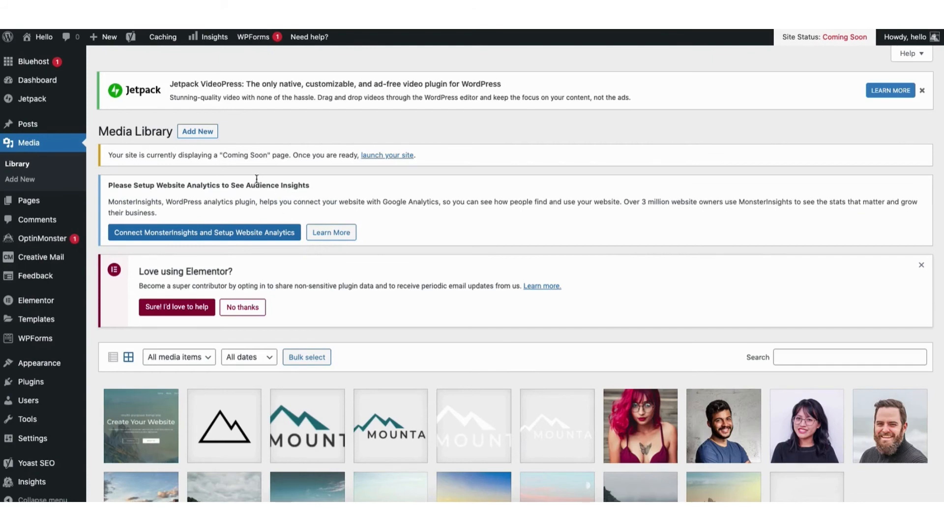
Open the file upload area of the media library and view the list of all posts
click(201, 133)
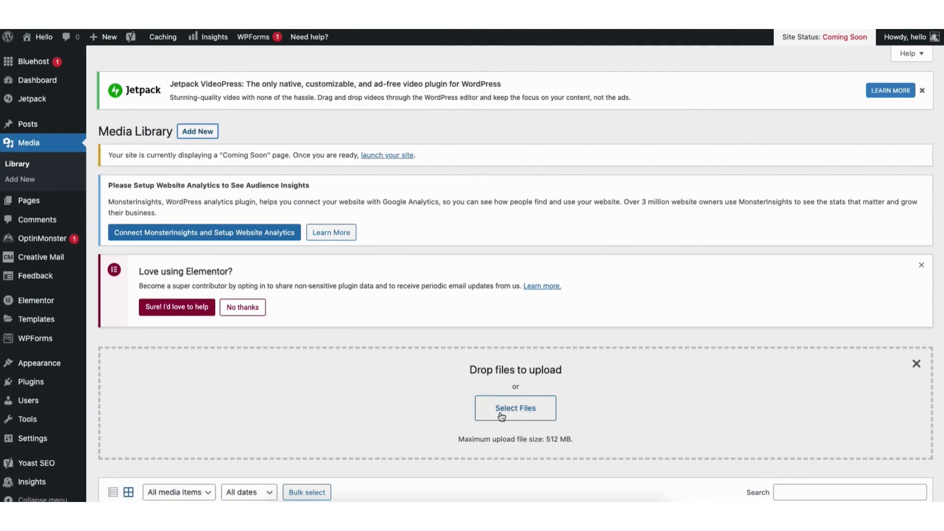
mouse_move(28, 129)
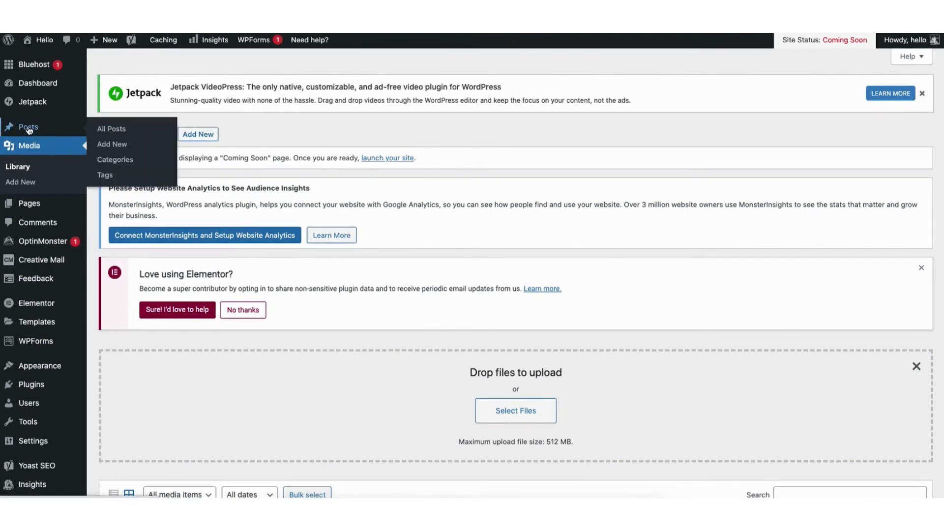
click(116, 132)
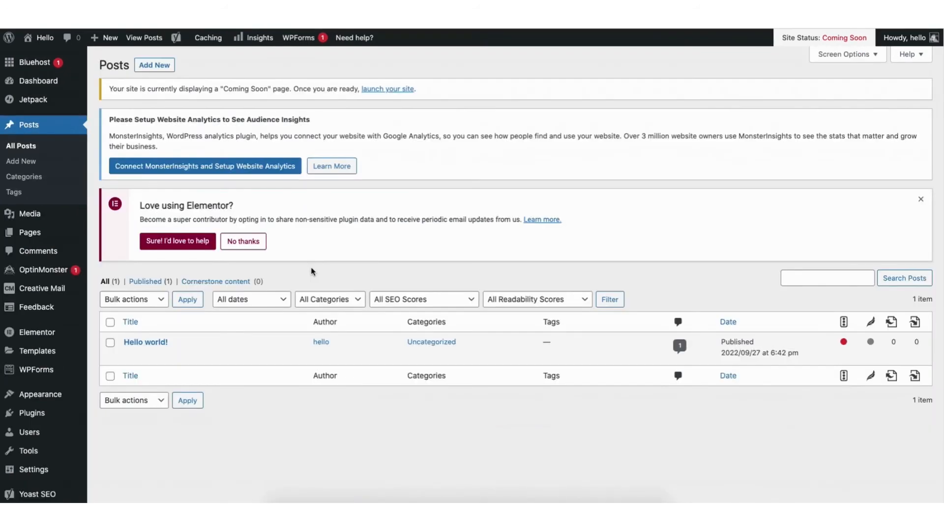
Look over the site's comments and the page for adding new plugins
click(36, 254)
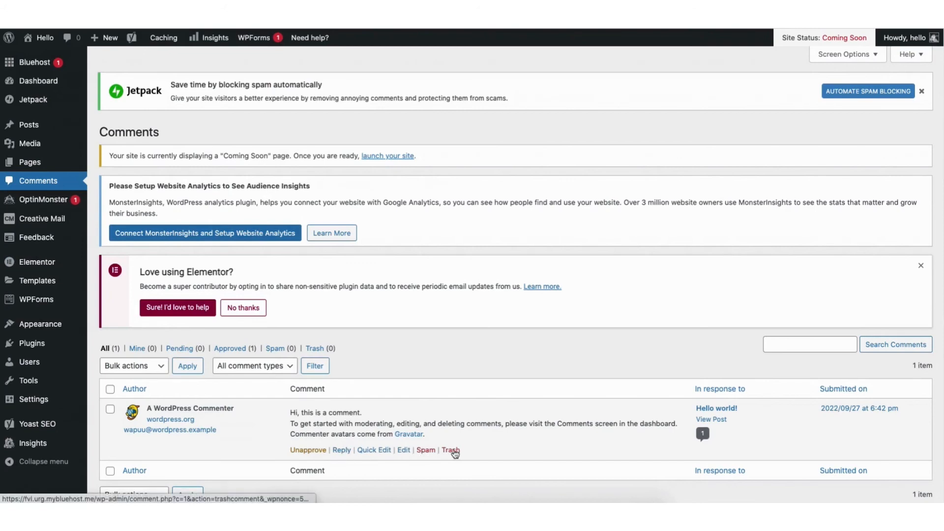
mouse_move(37, 349)
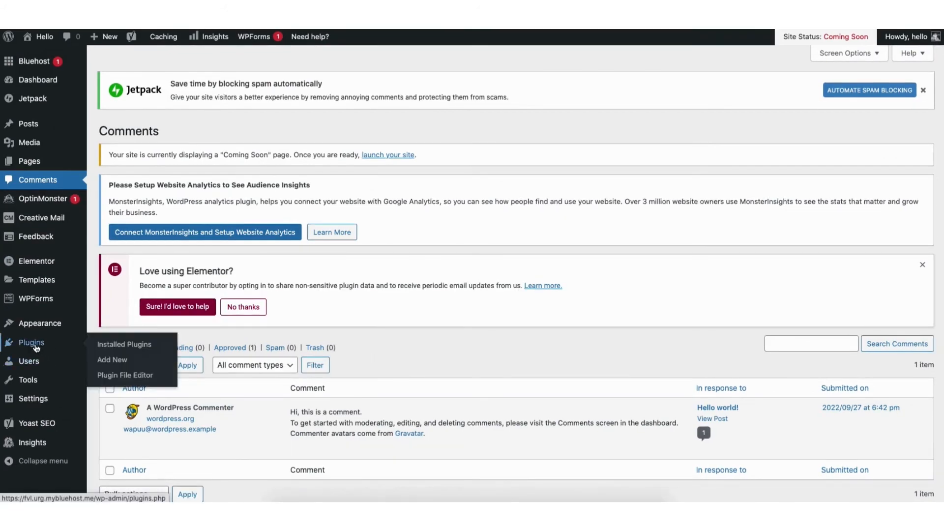
click(113, 362)
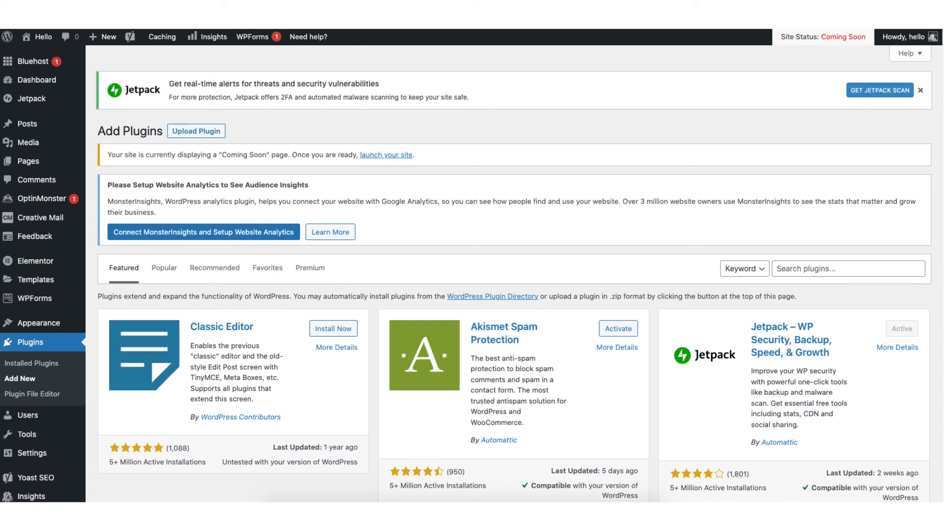
Review the structure of the "about us" menu and expand the settings of its Company Profile item
mouse_move(87, 328)
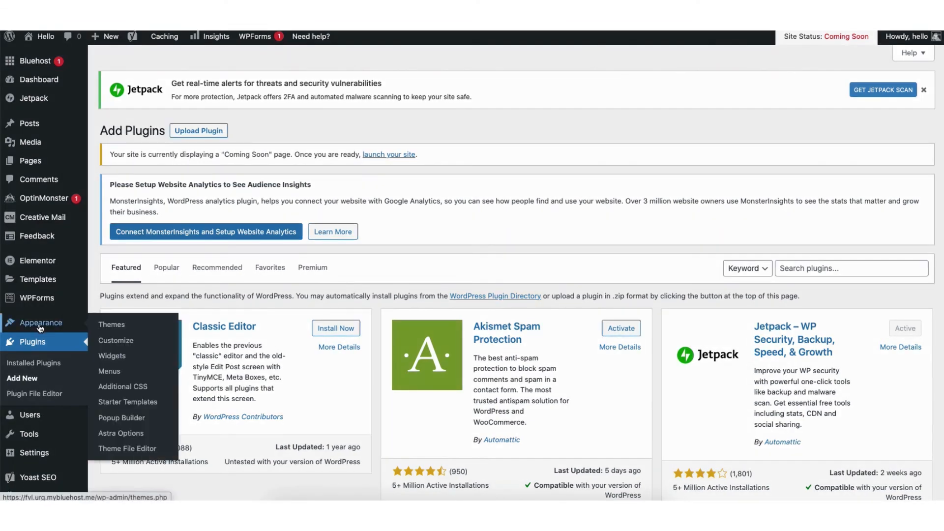
click(111, 372)
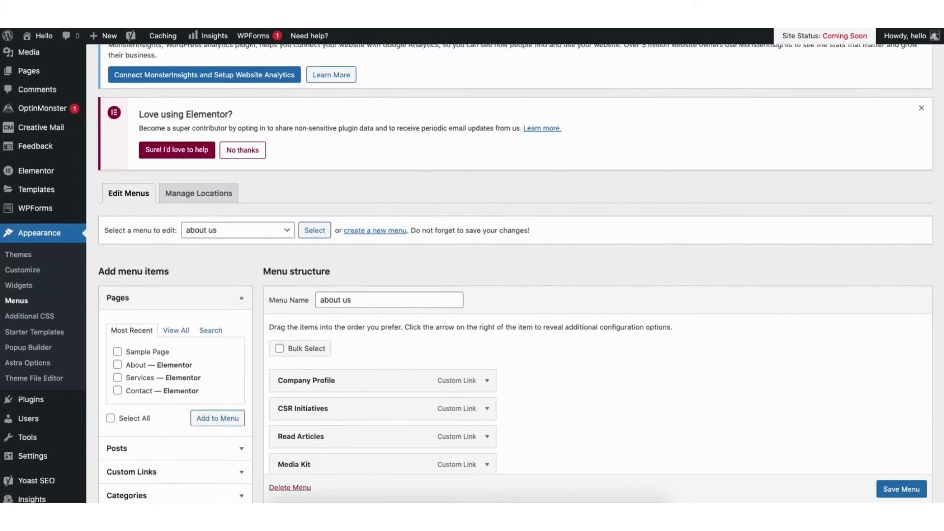
scroll(467, 273, down, 5)
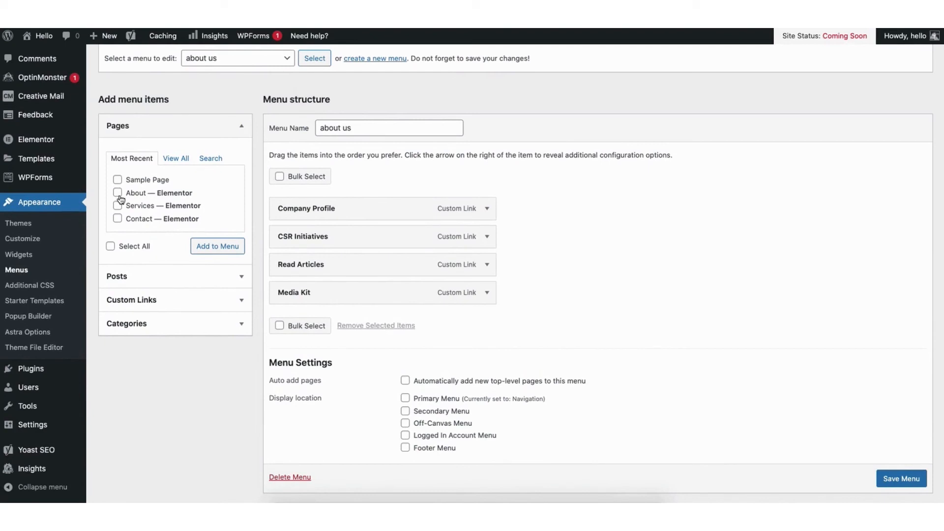
mouse_move(322, 213)
mouse_down()
mouse_move(322, 236)
mouse_move(325, 208)
mouse_up()
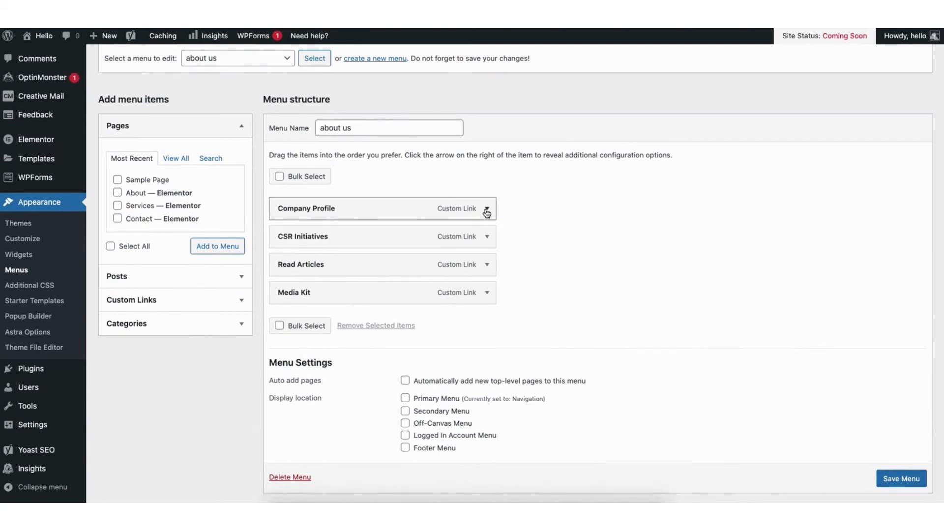
click(487, 209)
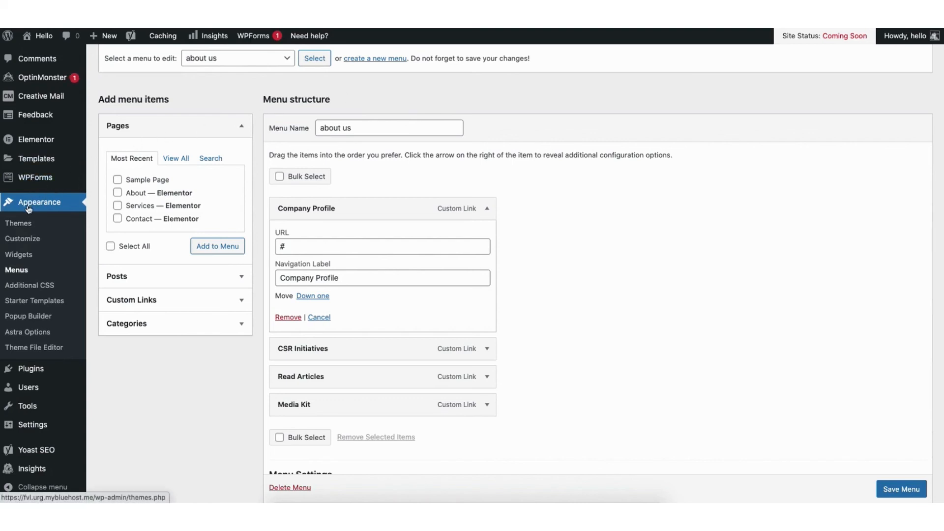
Open the theme customizer's Footer Builder and add an empty paragraph block below the text in footer Widget 1
click(21, 243)
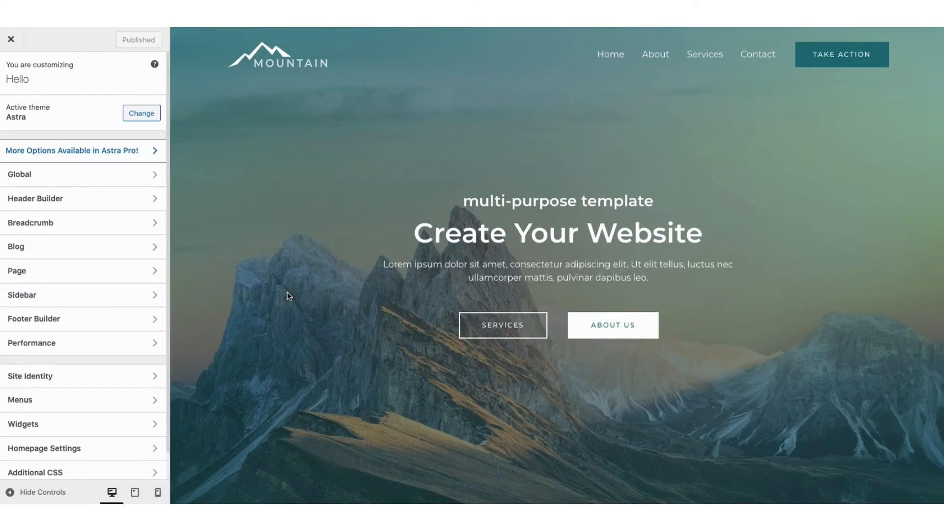
click(95, 320)
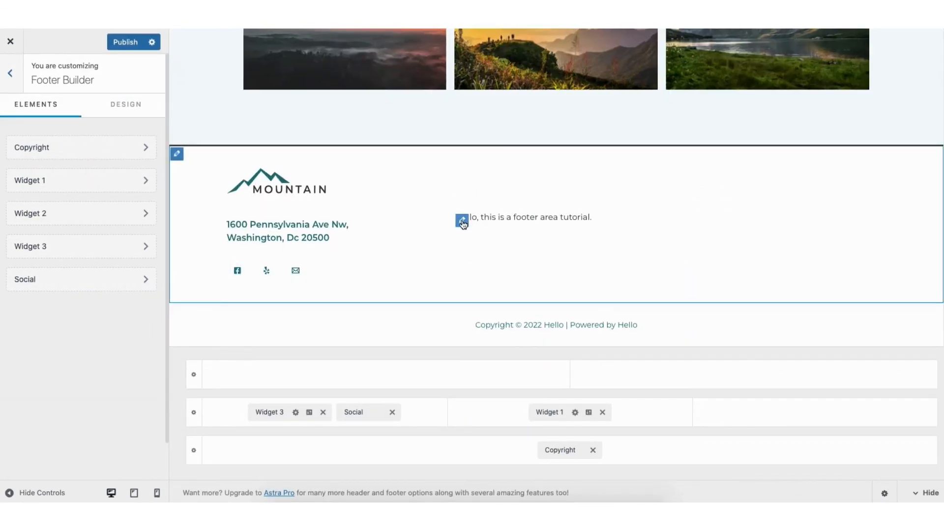
click(462, 221)
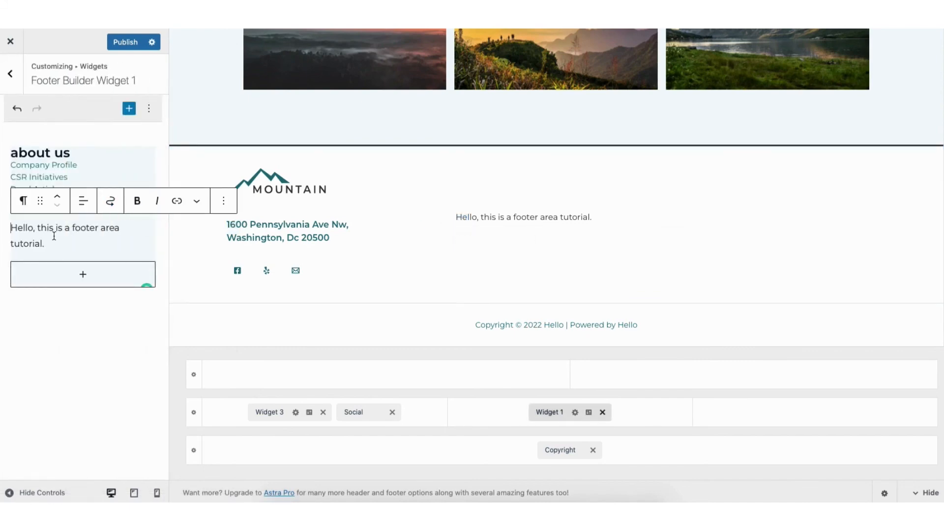
click(82, 275)
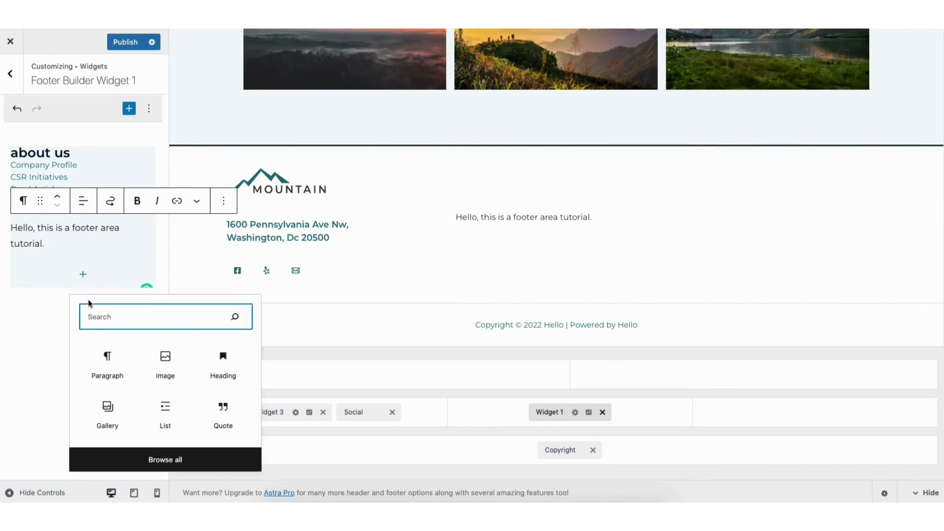
key(Tab)
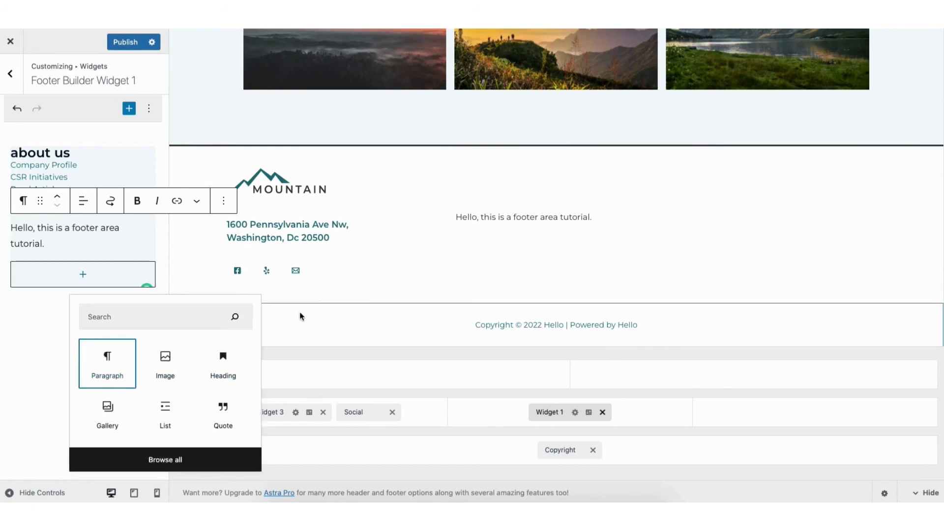
key(Return)
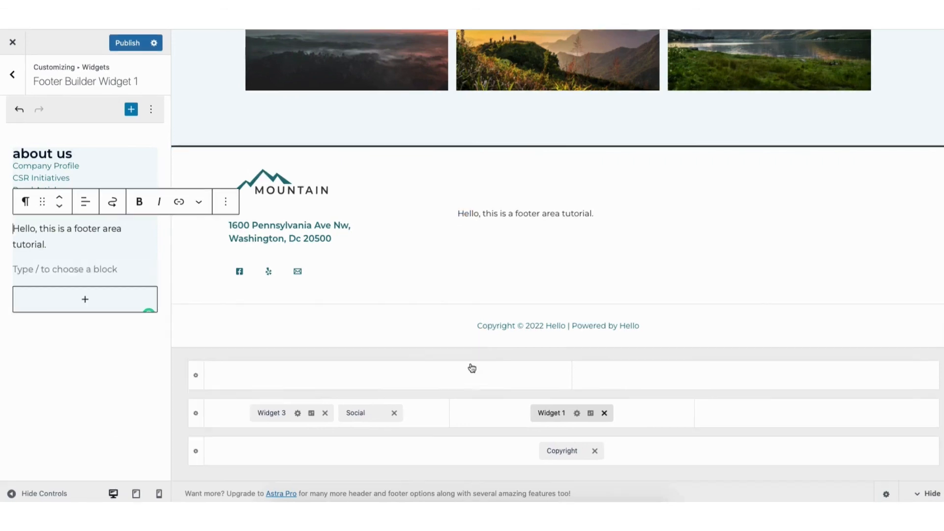
Check the design settings of footer Widget 1 and set the Primary Footer to 4 columns
click(592, 413)
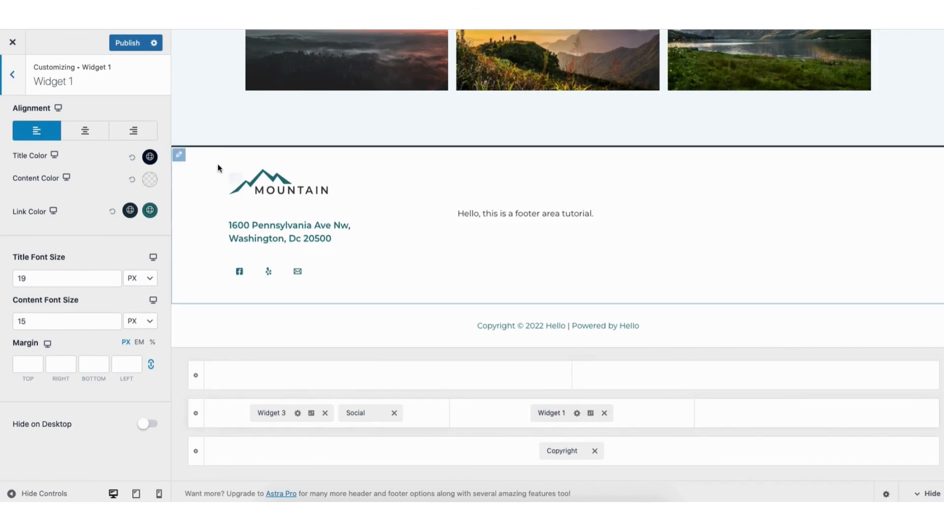
click(180, 156)
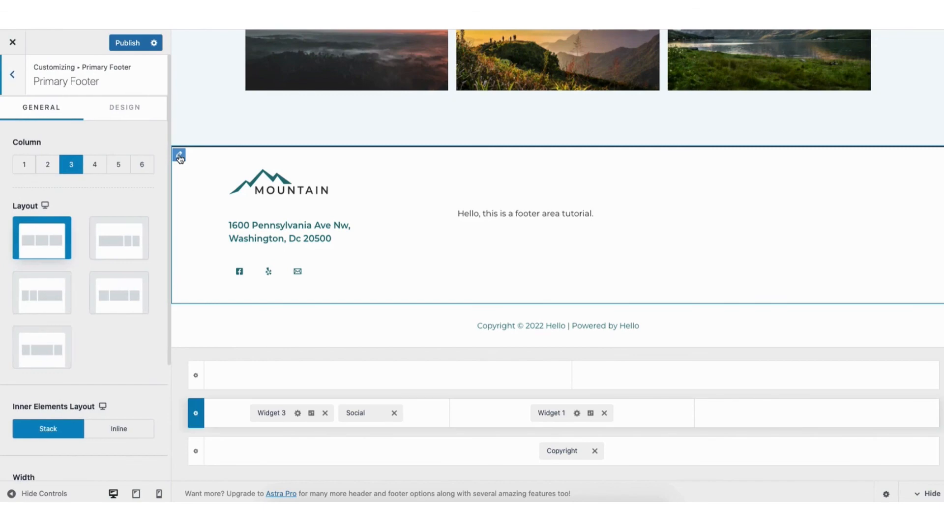
click(95, 167)
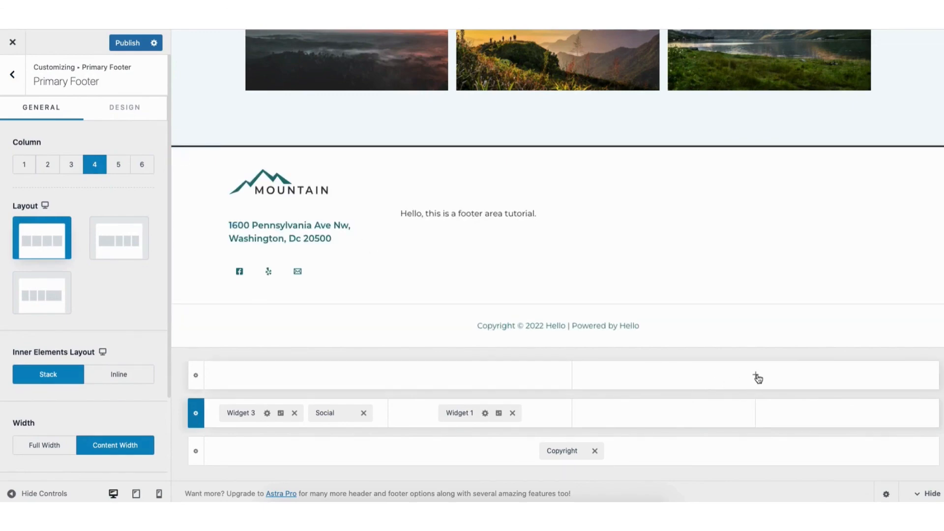
click(12, 75)
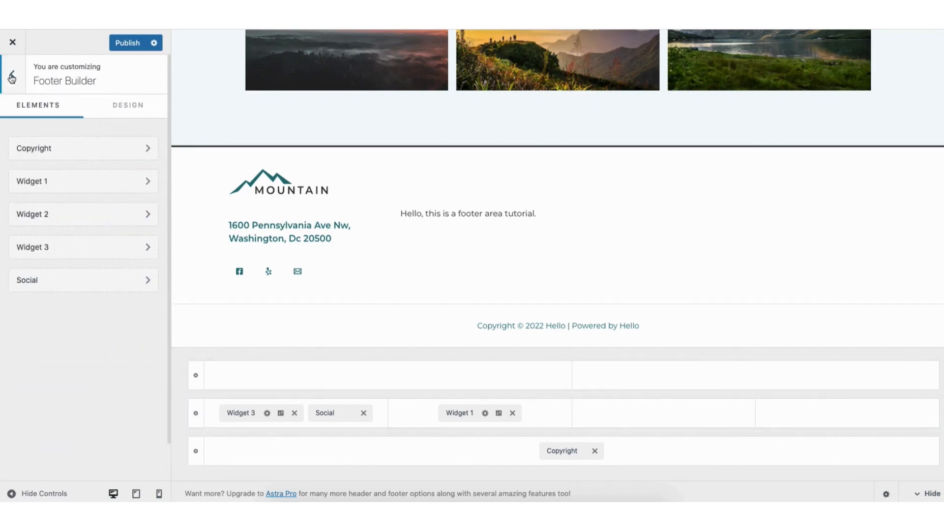
click(11, 77)
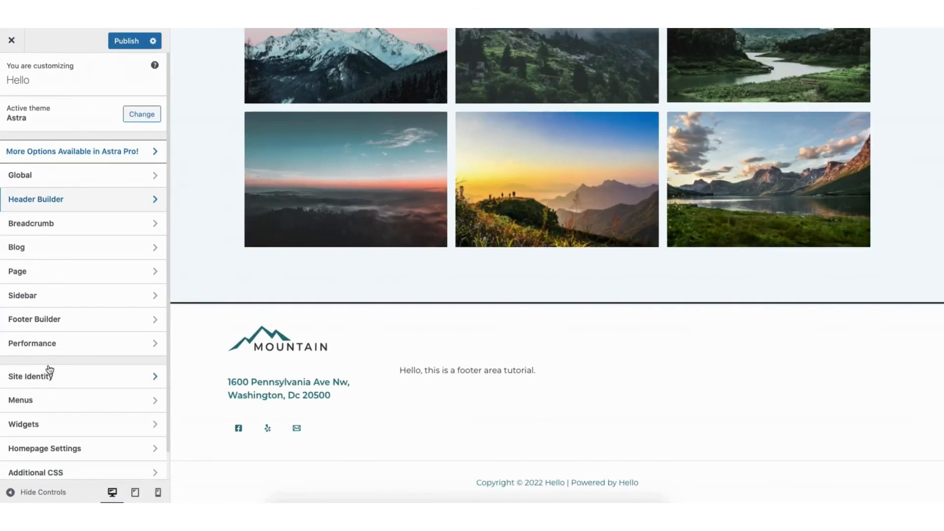
Review the Site Identity options, including the site icon image selection and the site title and logo settings
click(38, 379)
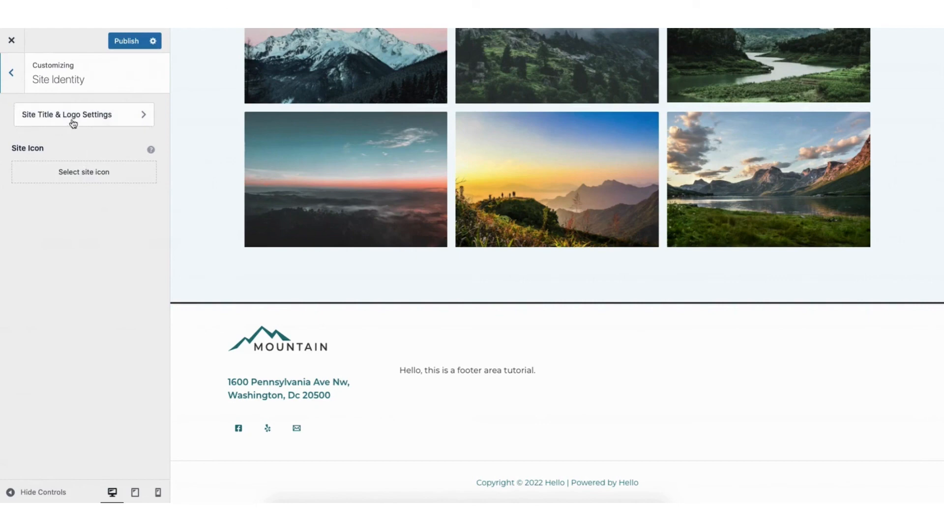
click(86, 178)
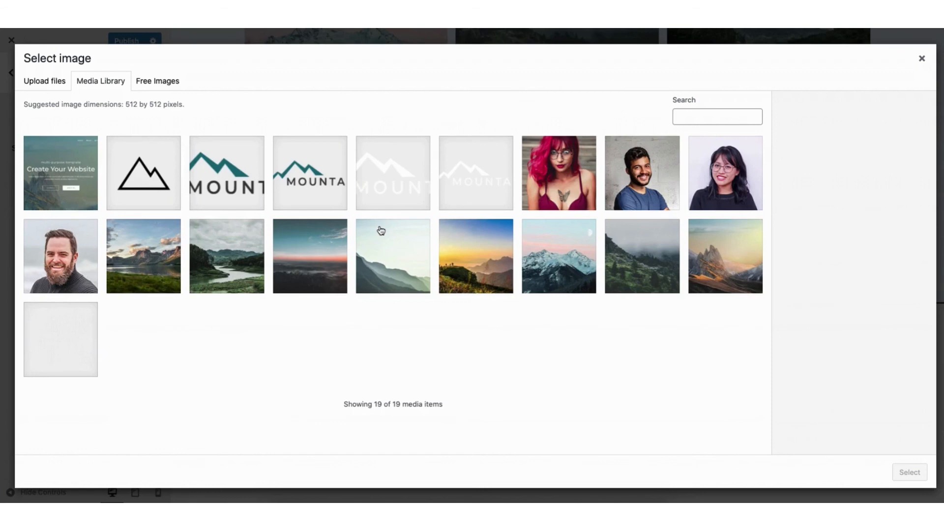
click(922, 58)
click(65, 115)
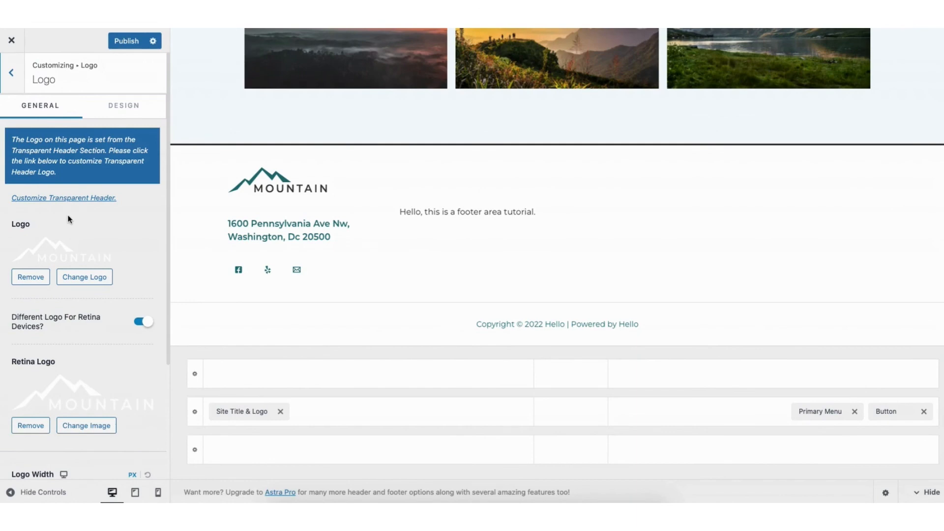
click(11, 73)
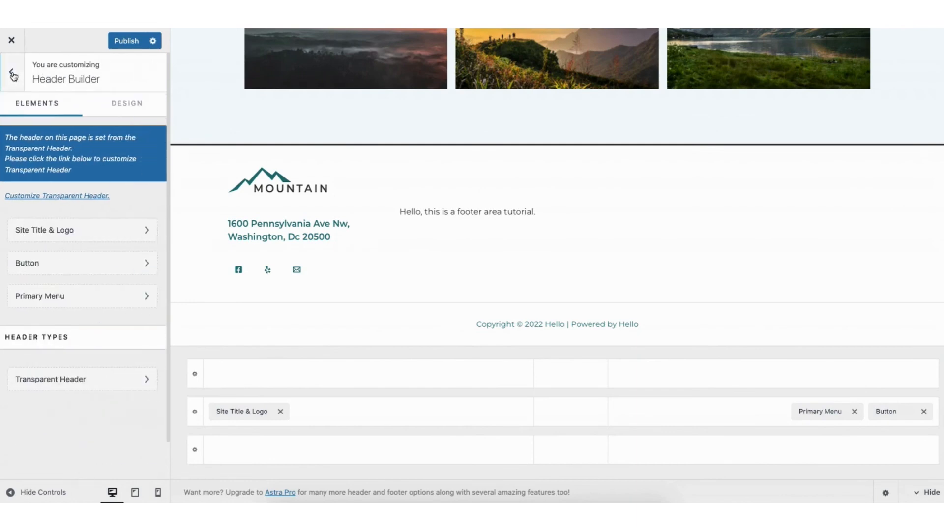
click(11, 73)
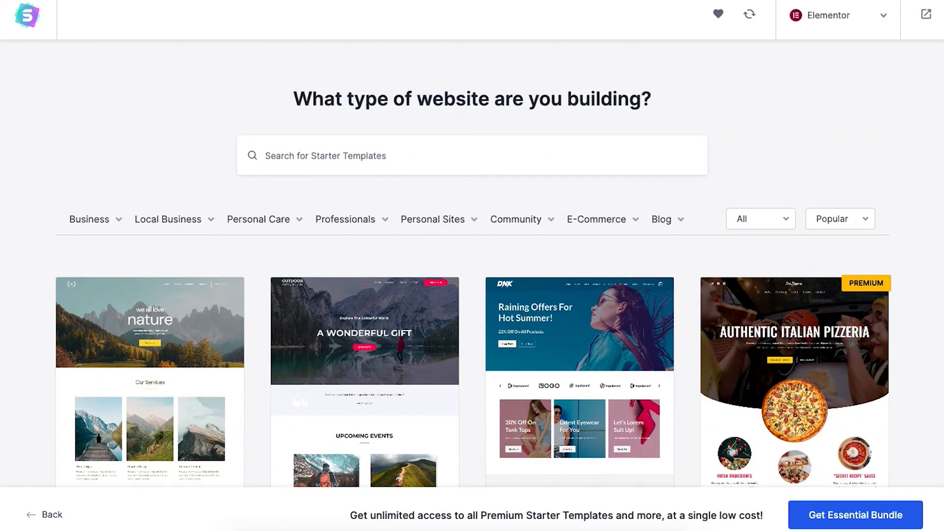
Browse the Elementor starter templates in the template gallery
scroll(474, 264, down, 6)
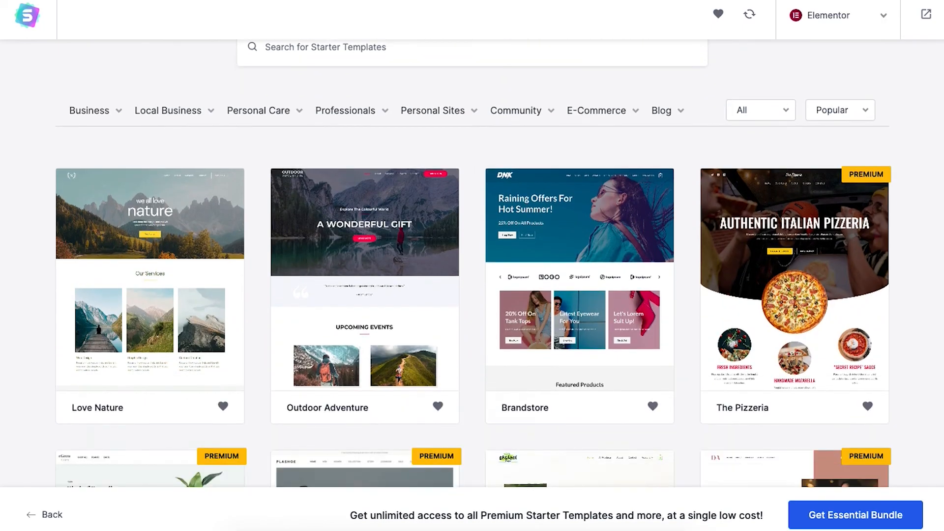
scroll(473, 279, down, 5)
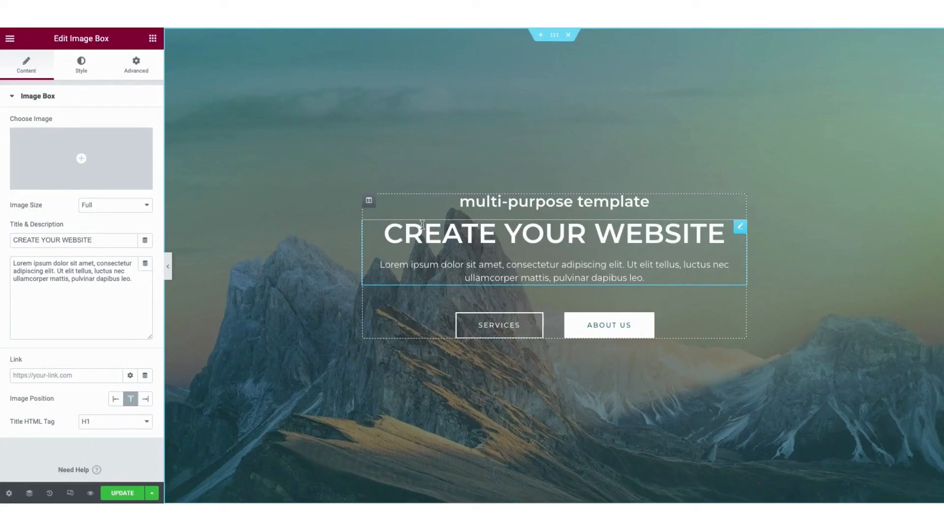
Replace the home page's main heading "CREATE YOUR WEBSITE" with "MY DEMO SITE"
drag(387, 232, 719, 244)
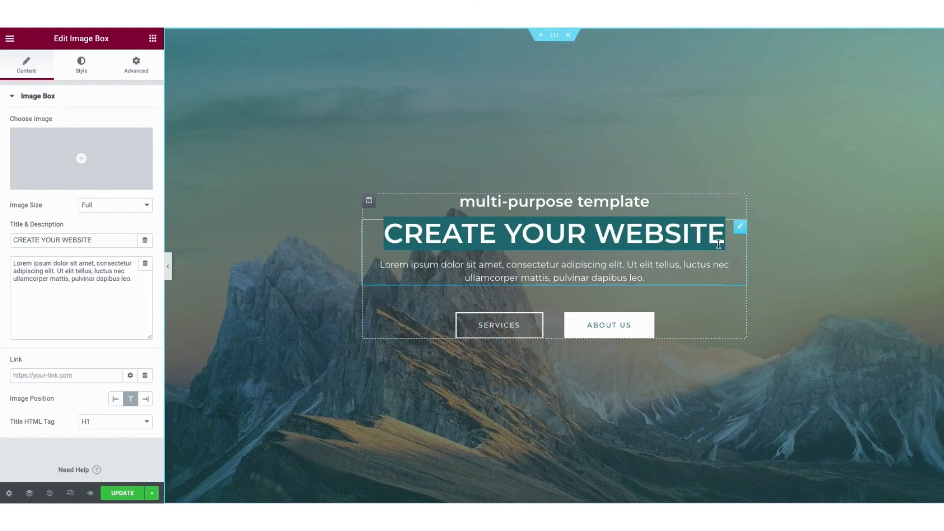
text(MY DEMO SITE)
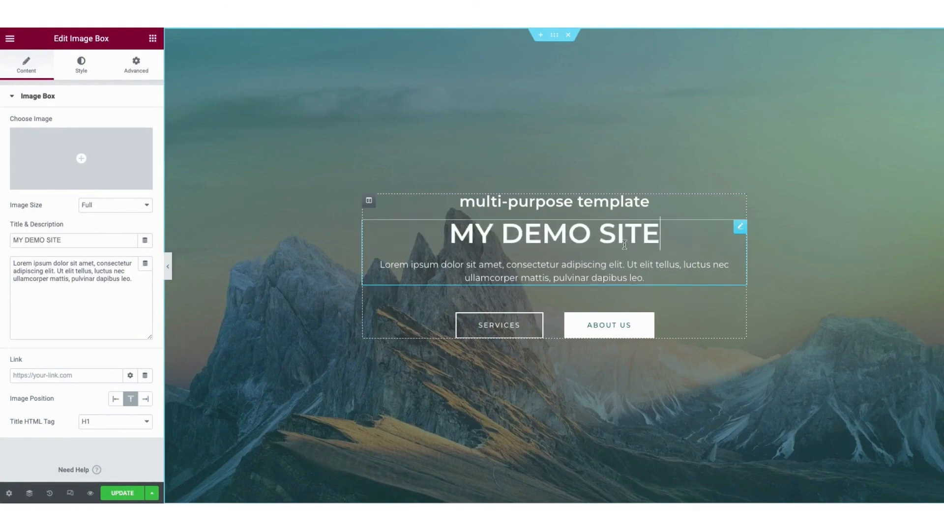